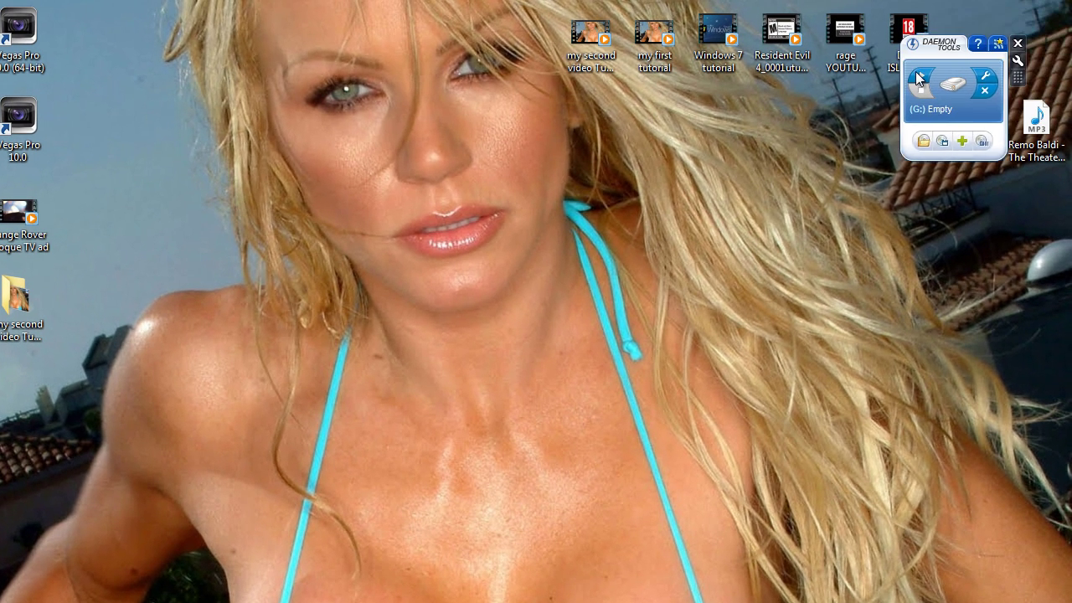
Step: Reposition the DAEMON Tools gadget near the upper-right corner of the desktop
left_click_drag(916, 71, 869, 145)
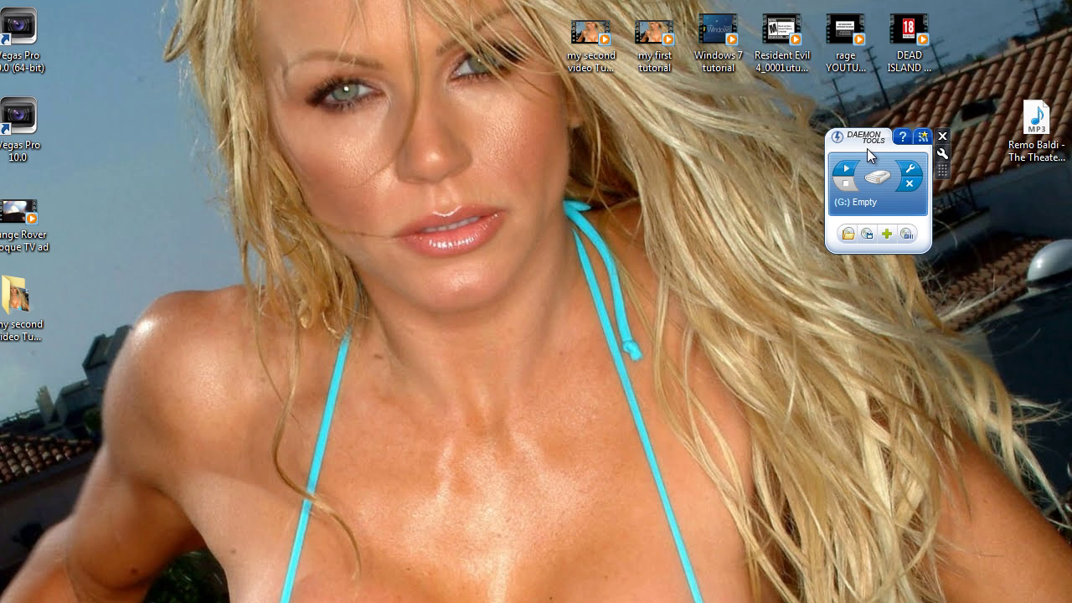
left_click_drag(867, 145, 966, 51)
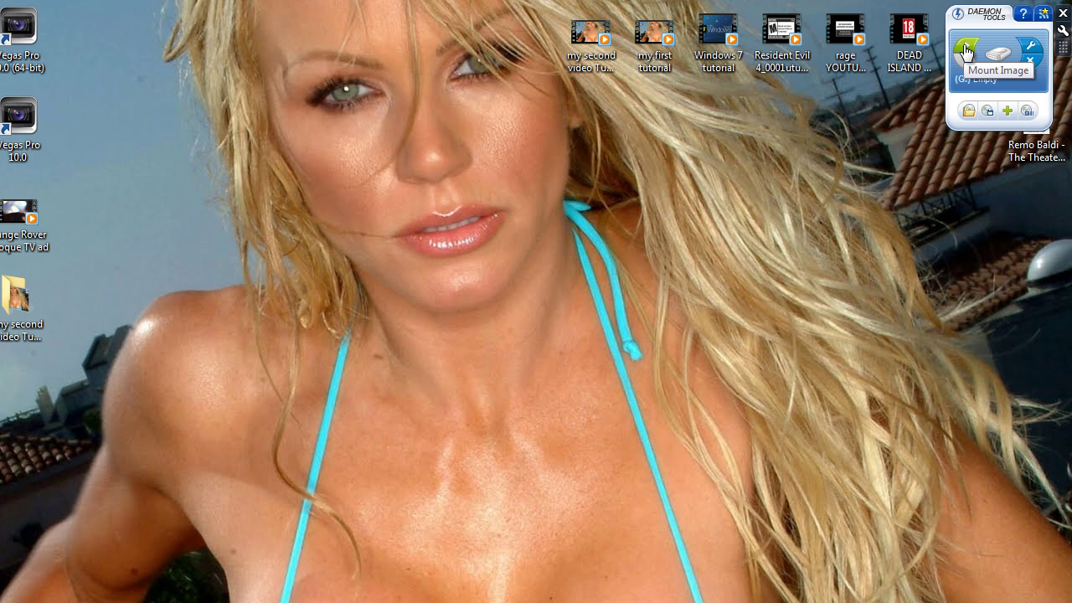
left_click(966, 54)
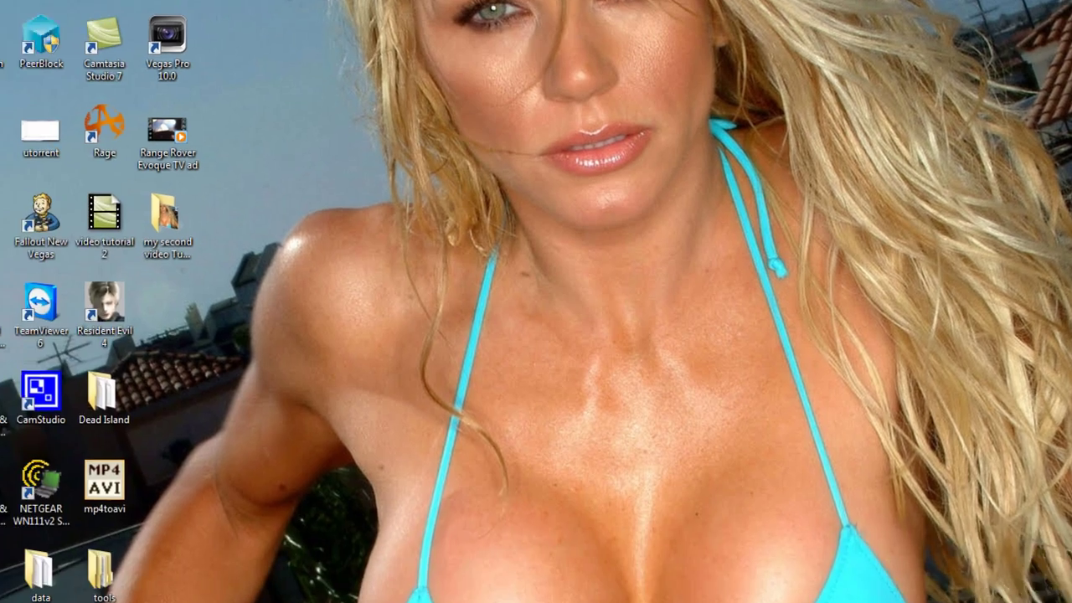
Step: Open the Computer window at full size and look over the drives with removable storage
left_click(23, 586)
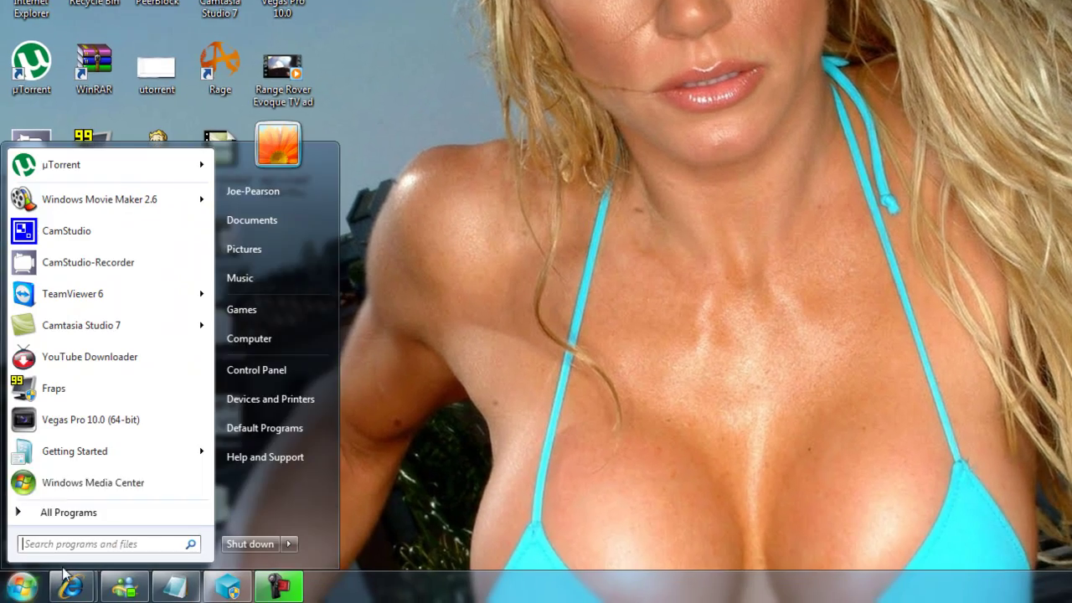
left_click(270, 343)
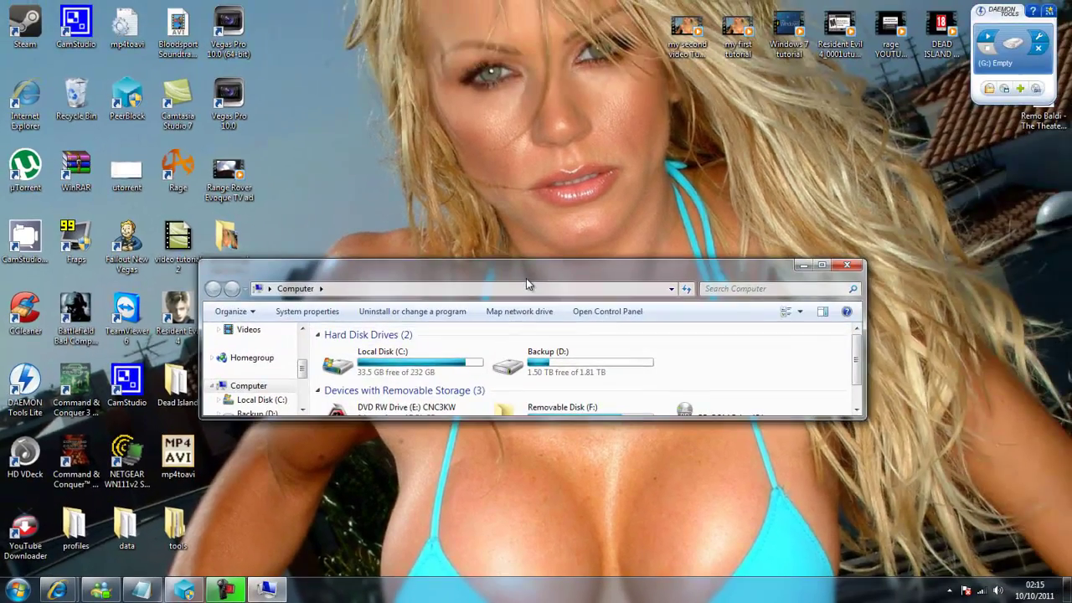
double_click(526, 278)
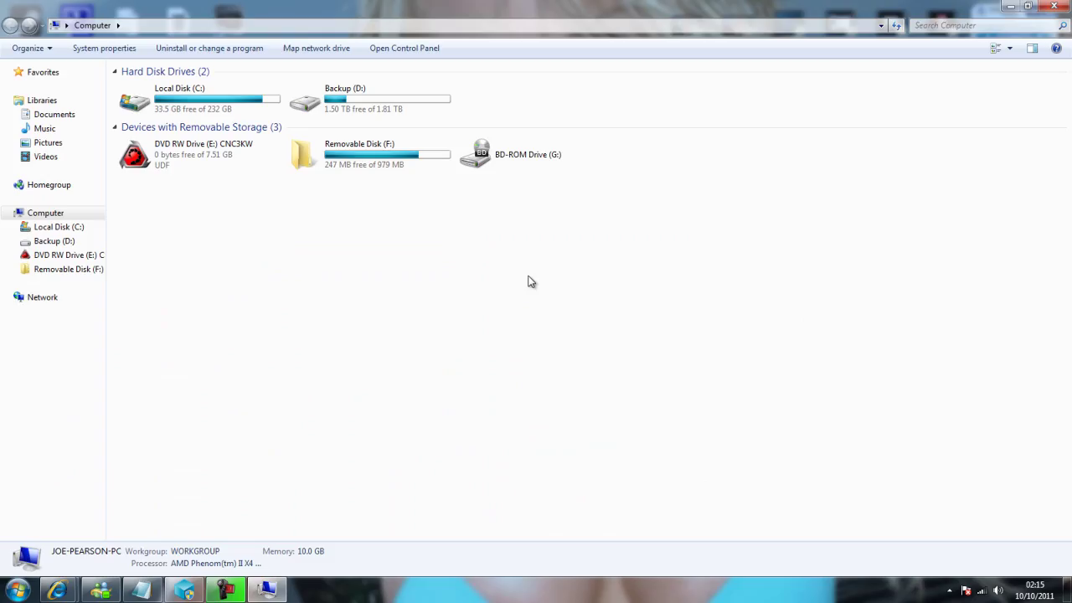
left_click(212, 168)
left_click(310, 166)
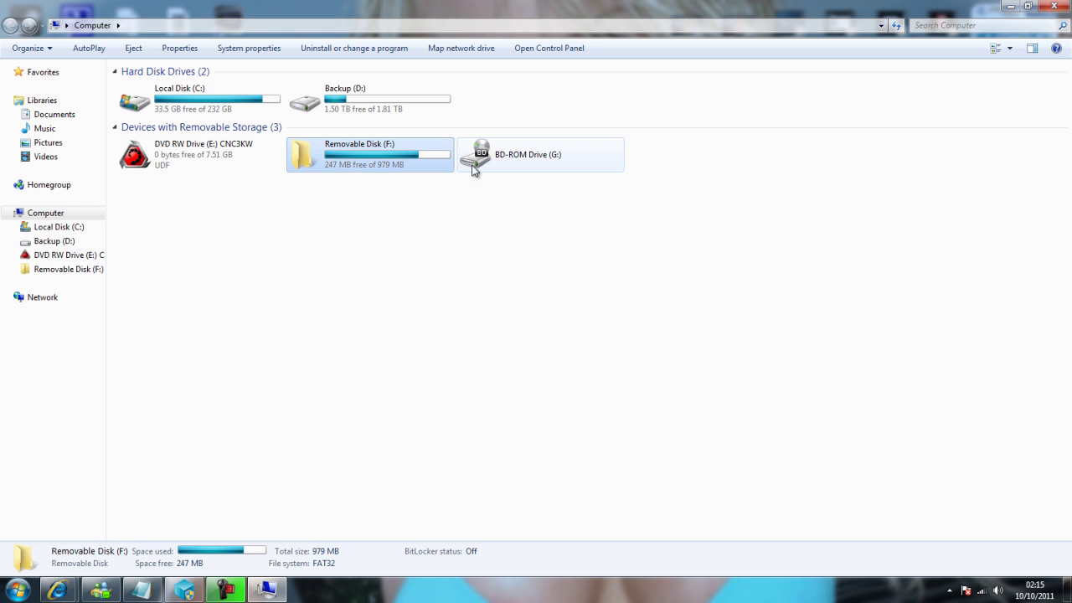
Step: Try to open BD-ROM Drive (G:), dismiss the disk prompt and close the Computer window
left_click(488, 167)
right_click(503, 165)
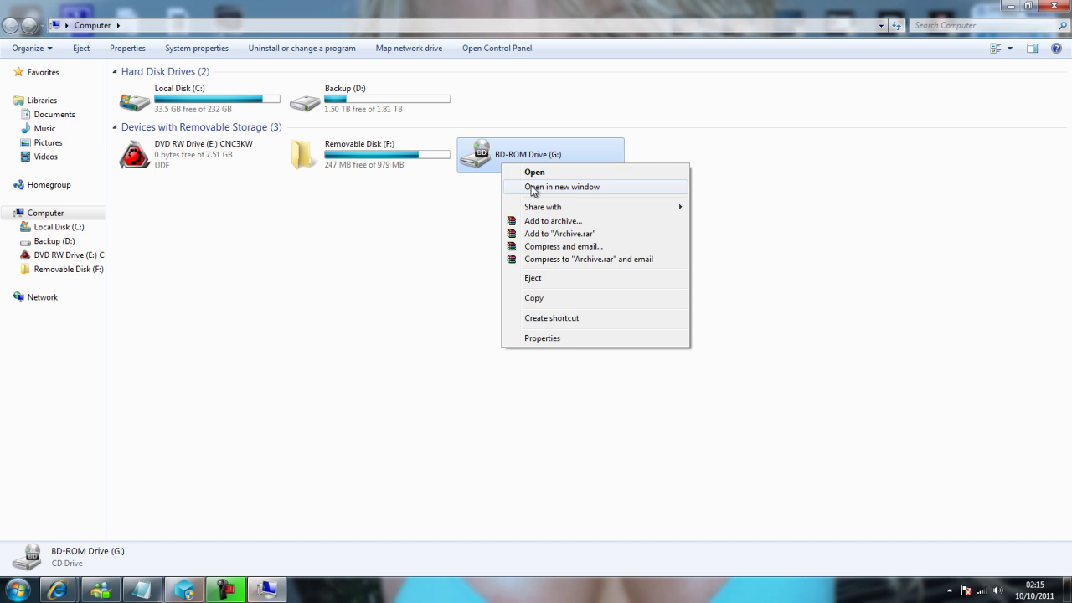
left_click(530, 174)
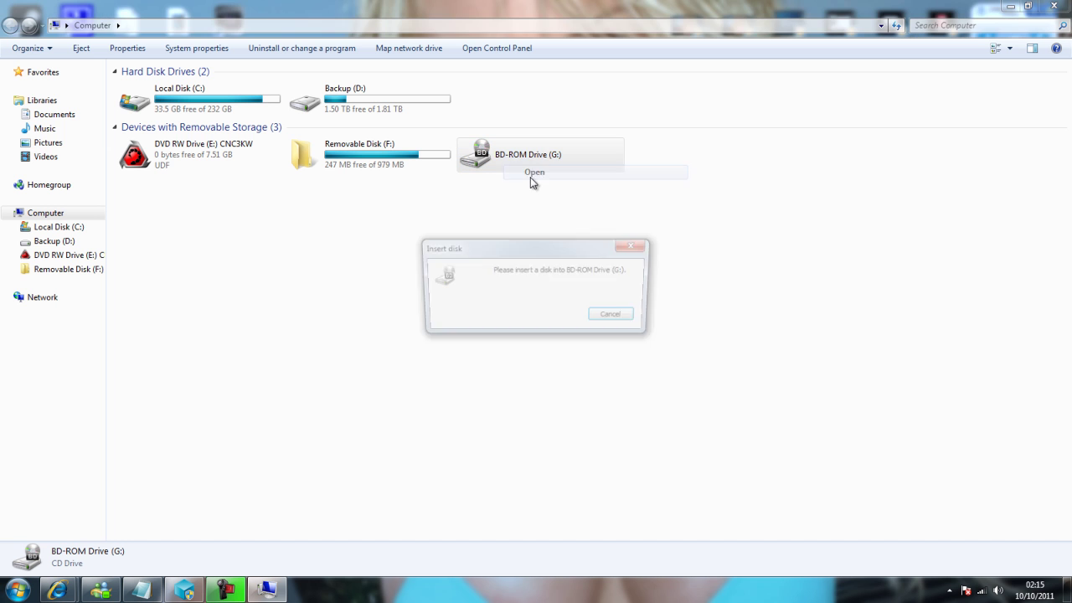
left_click(606, 318)
left_click(575, 172)
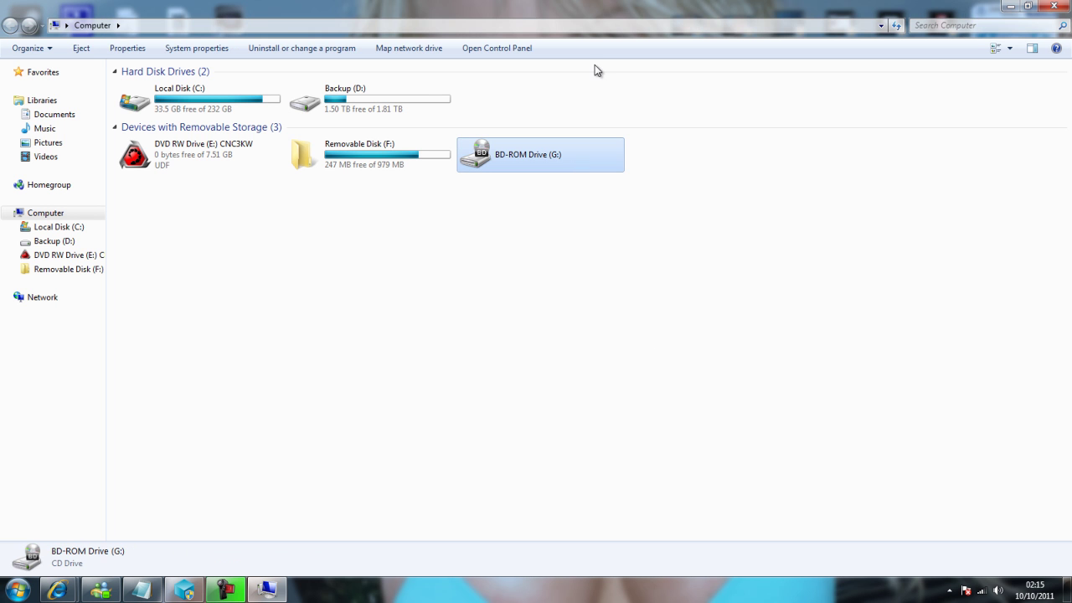
double_click(624, 10)
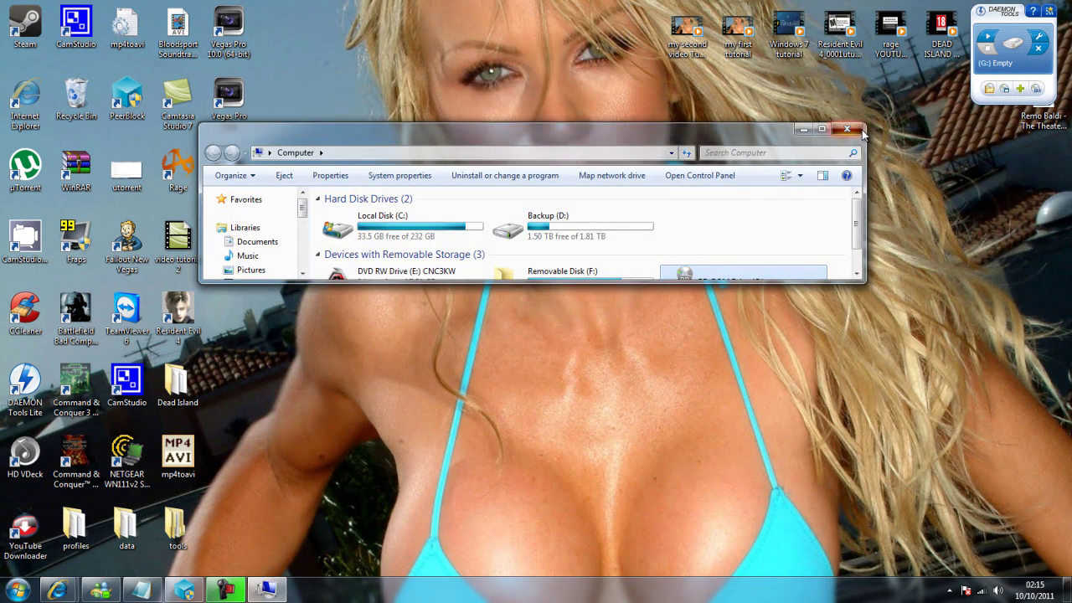
left_click(846, 129)
mouse_move(57, 591)
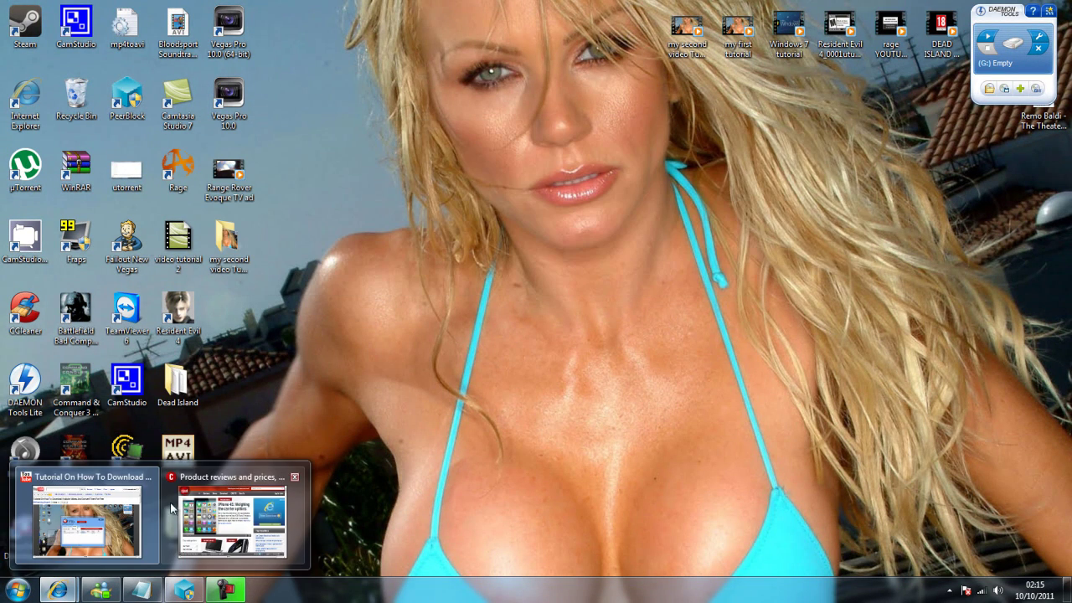
left_click(218, 514)
left_click(388, 184)
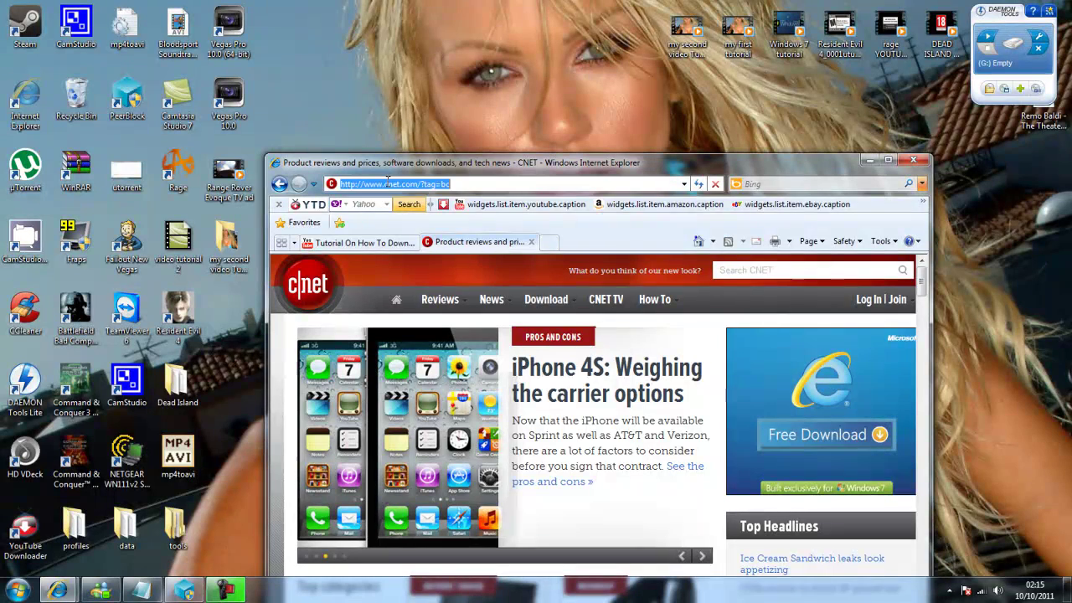
type("goo")
key("Down")
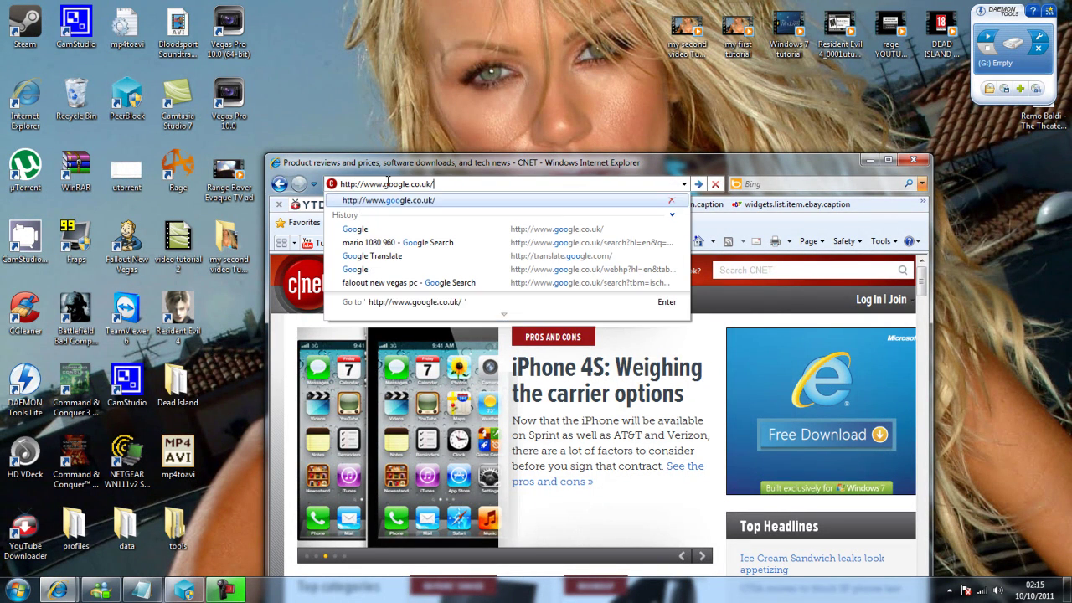
key("Return")
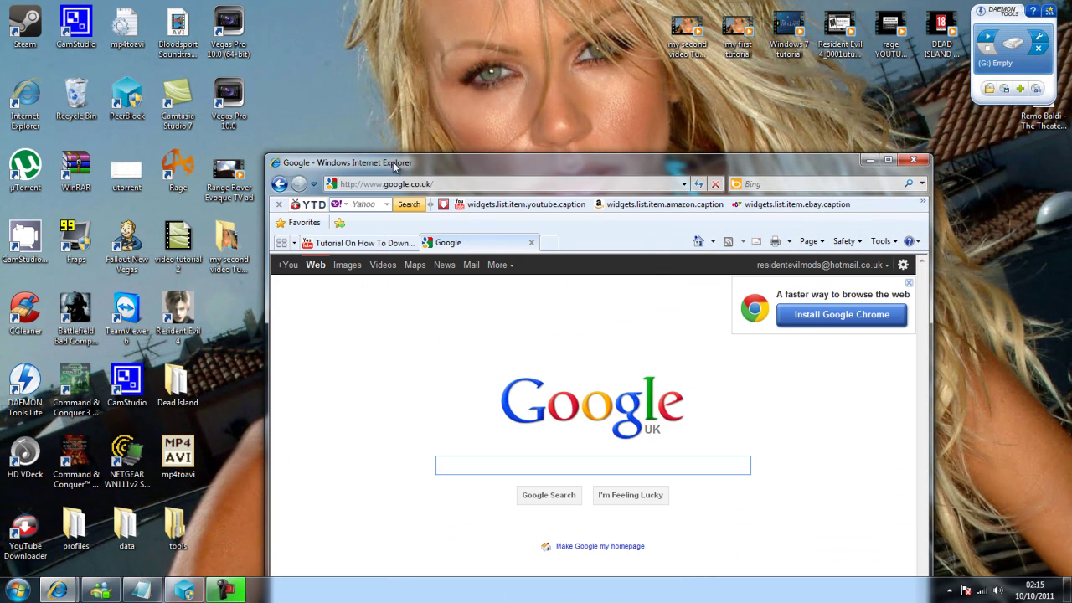
double_click(393, 161)
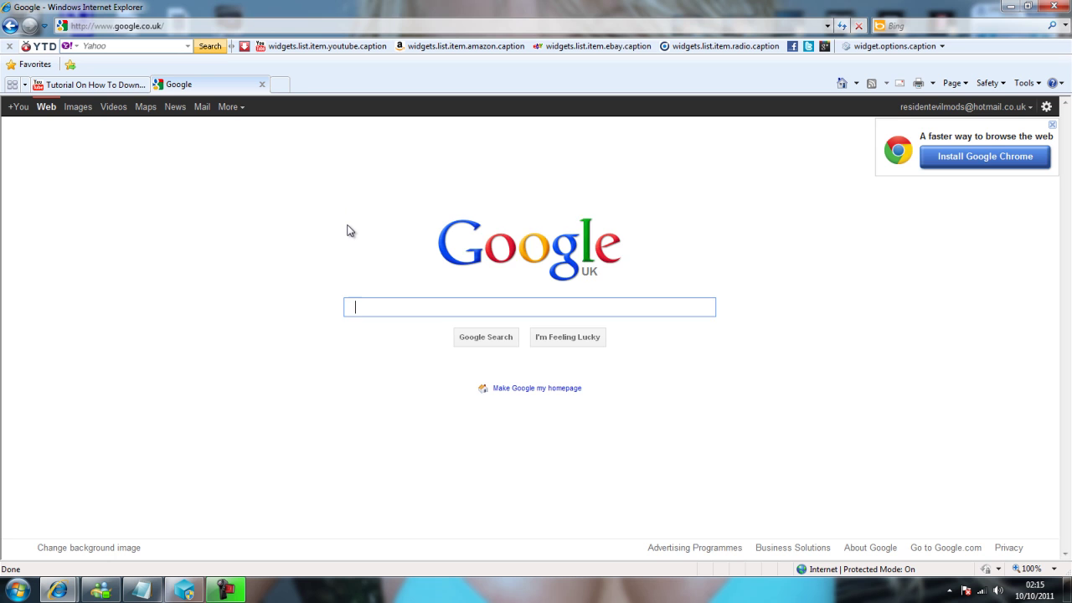
Step: Search Google for "download.com" and open the CNET Download.com result
type("download.")
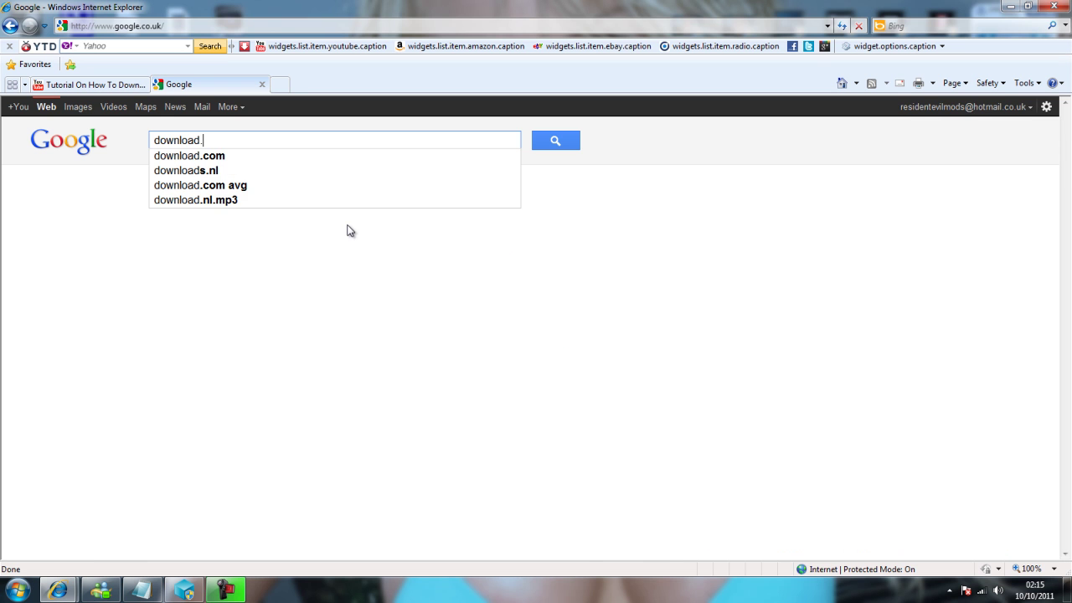
type("com")
key("Return")
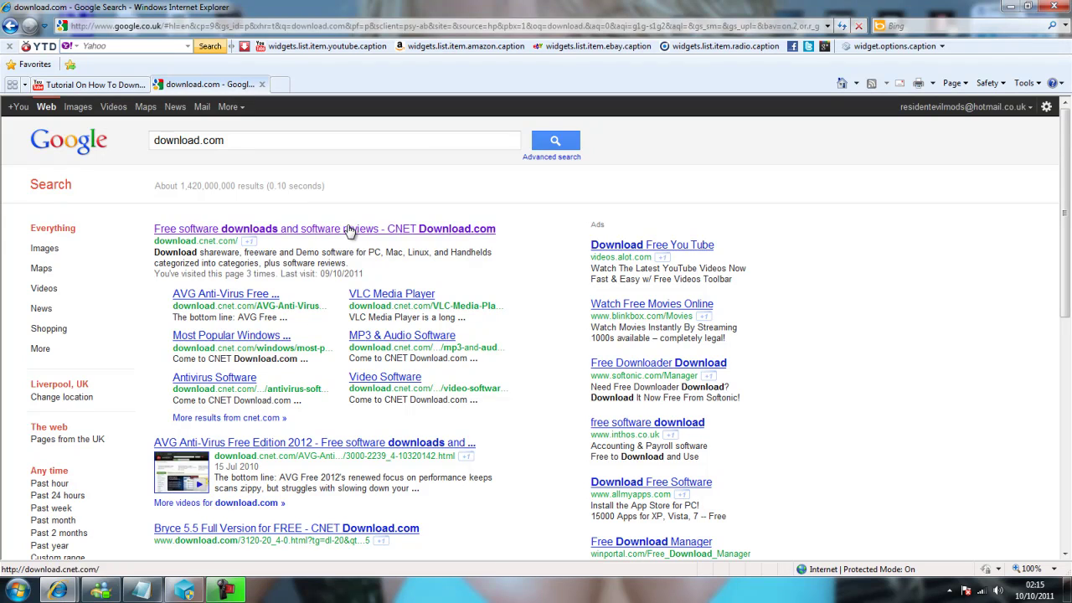
left_click(350, 230)
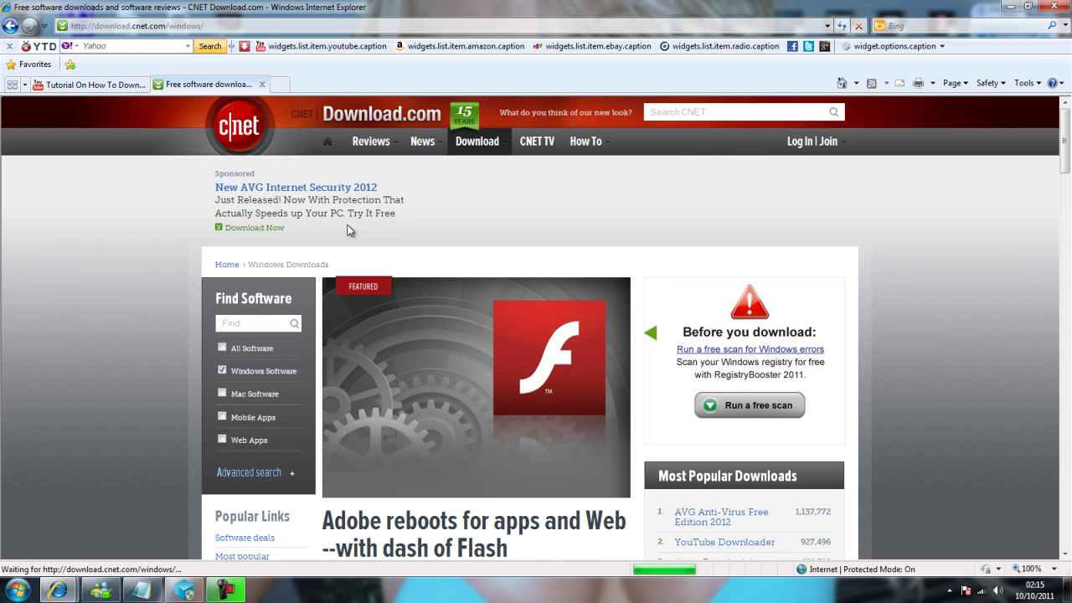
Step: Search CNET's Windows software for "daemontools lte"
left_click(684, 113)
type("dae")
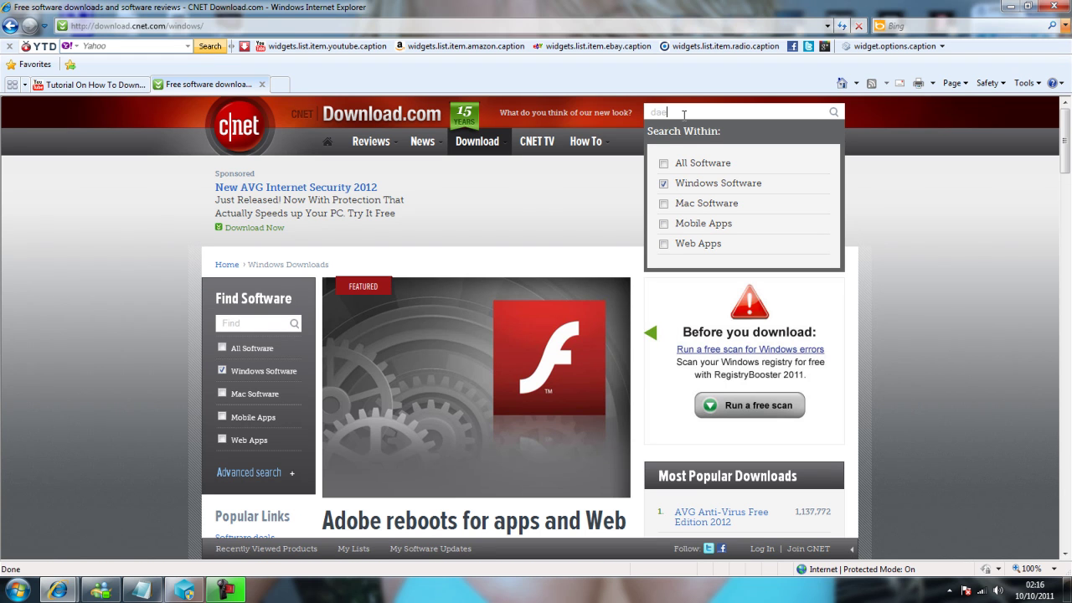
type("mon tools lte")
left_click(832, 112)
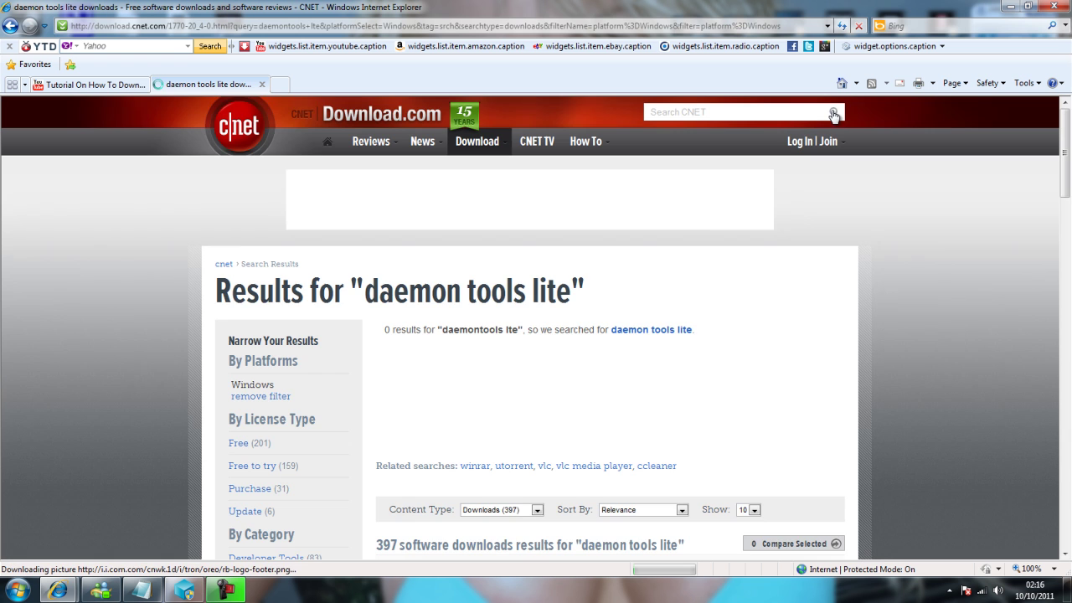
Step: Open the DAEMON Tools Lite product page from the search results
scroll(670, 330, "down", 4)
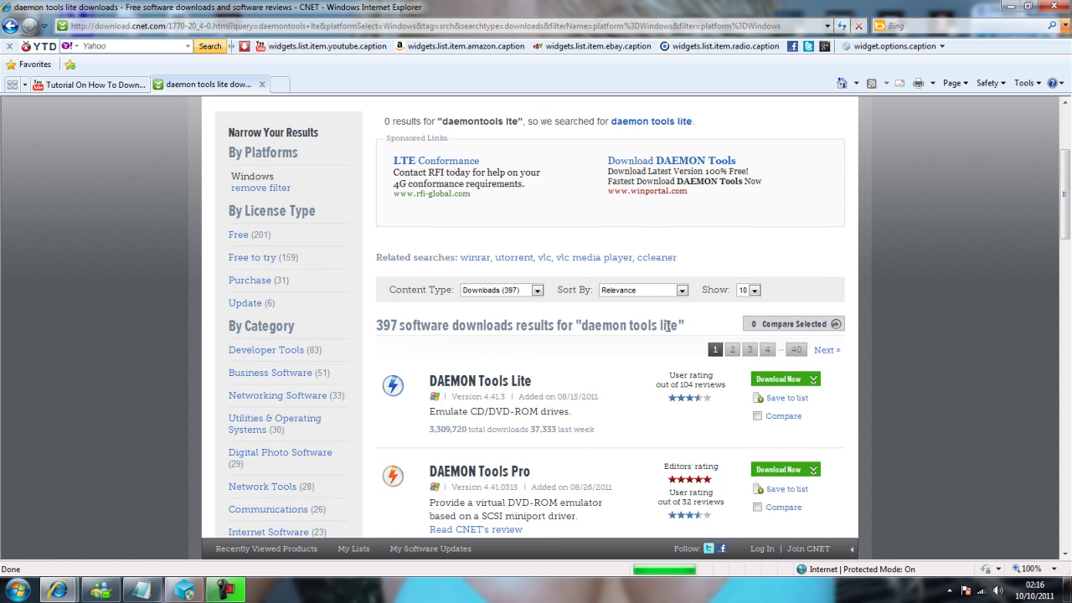
scroll(617, 341, "down", 2)
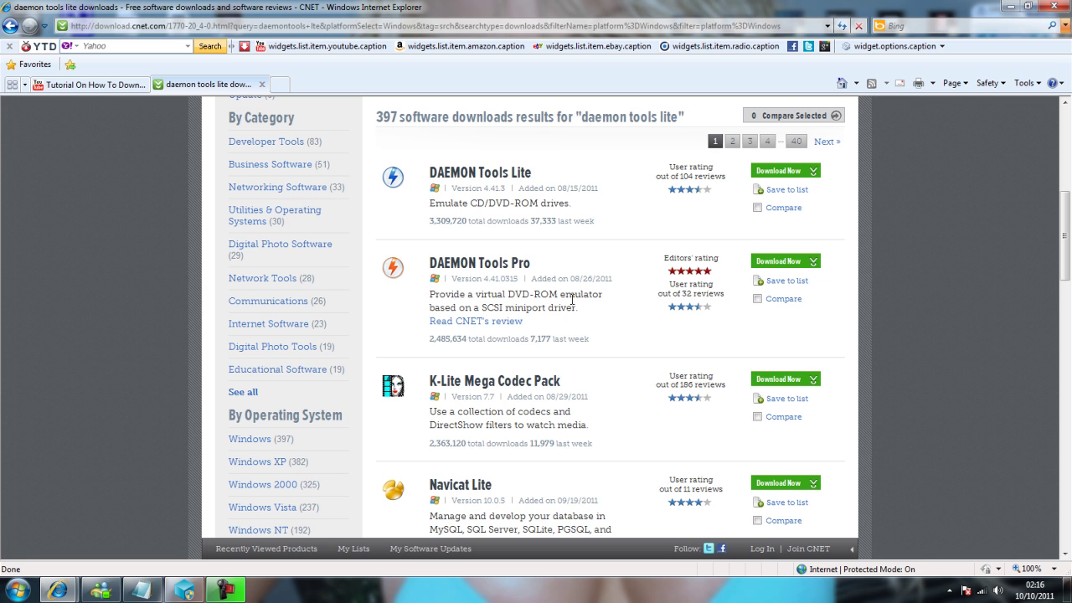
scroll(572, 299, "up", 2)
left_click(525, 316)
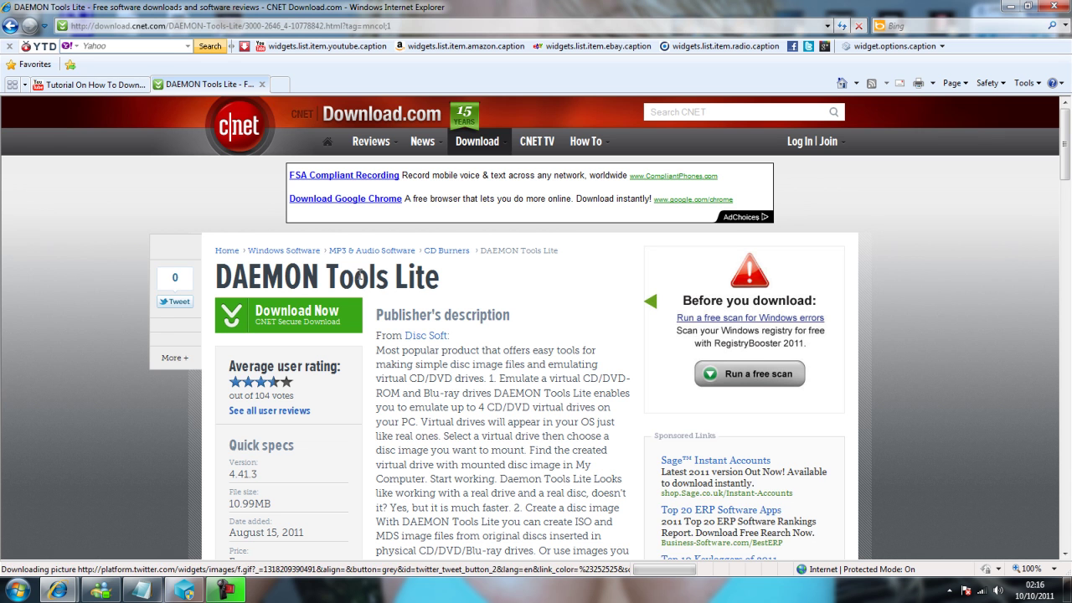
Step: Start the DAEMON Tools Lite download and allow the file blocked by Internet Explorer
scroll(360, 274, "down", 2)
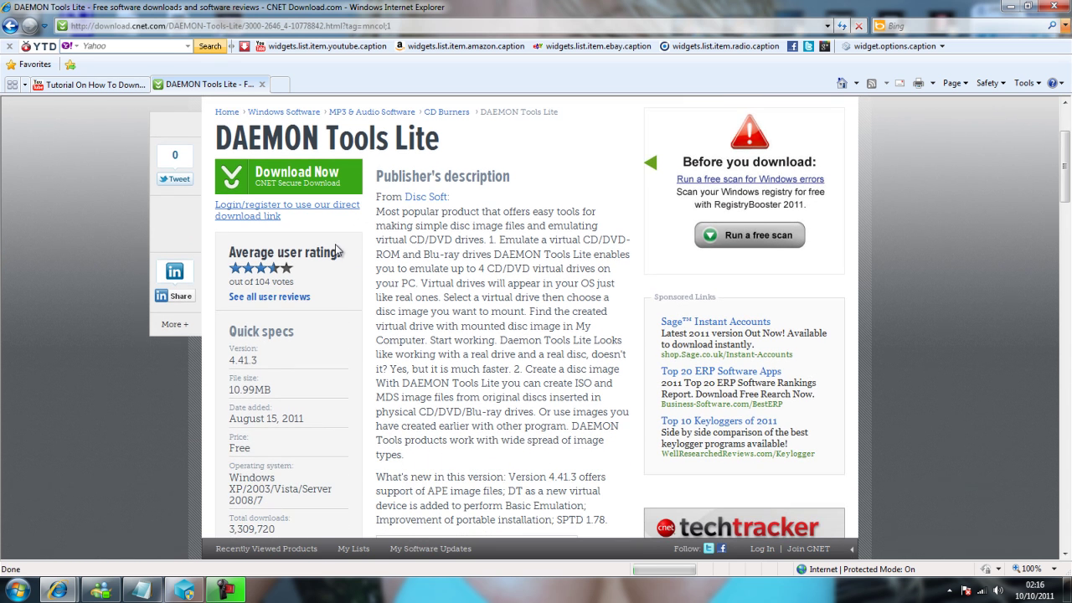
left_click(299, 173)
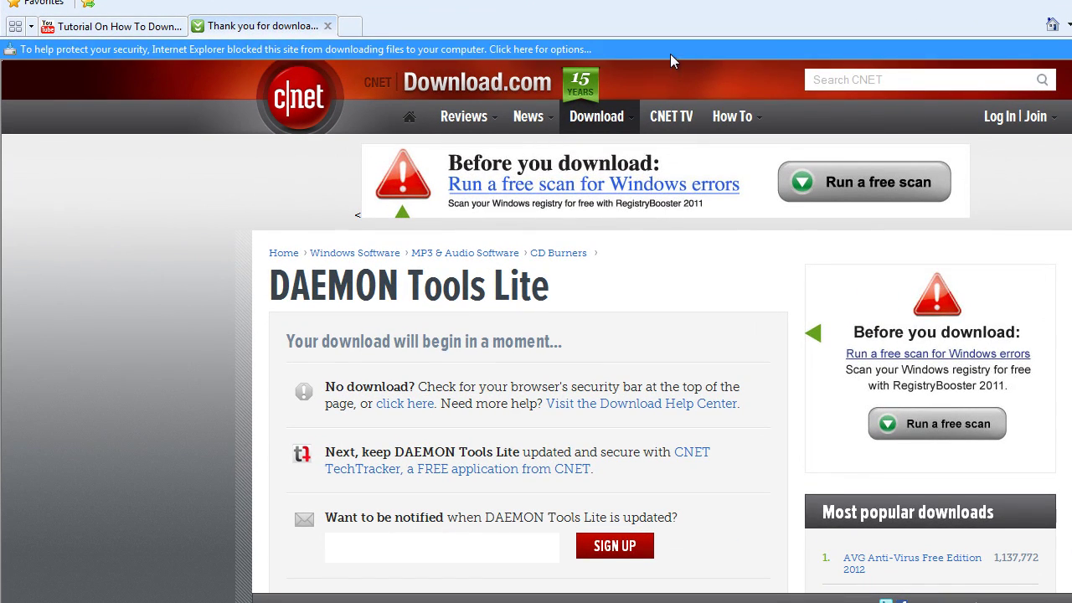
left_click(670, 53)
left_click(695, 64)
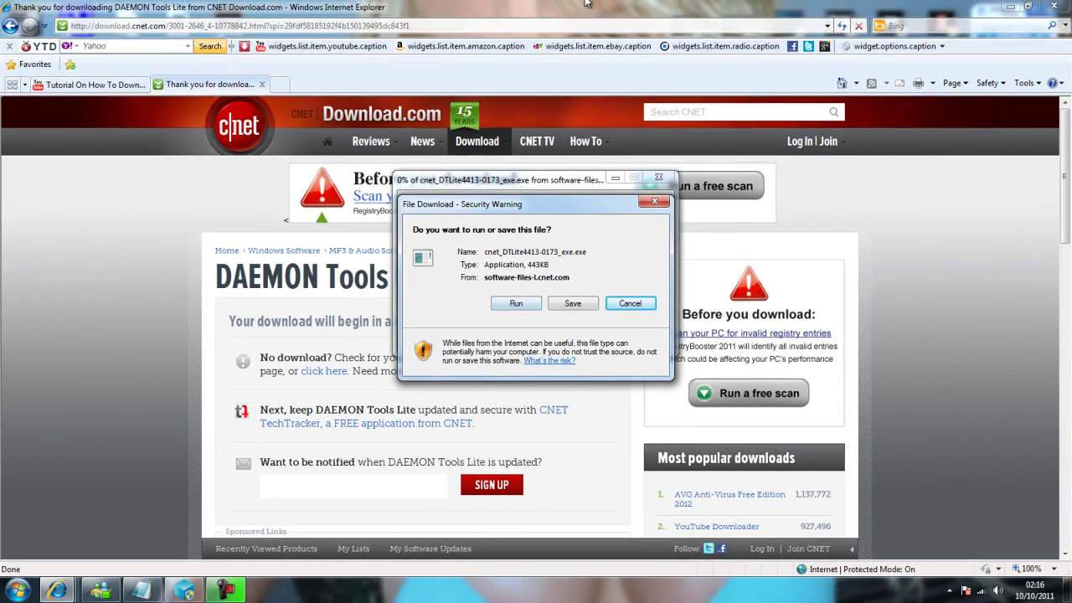
Step: Restore the browser window to a smaller size, close all its tabs and dismiss the installer download prompt
double_click(587, 2)
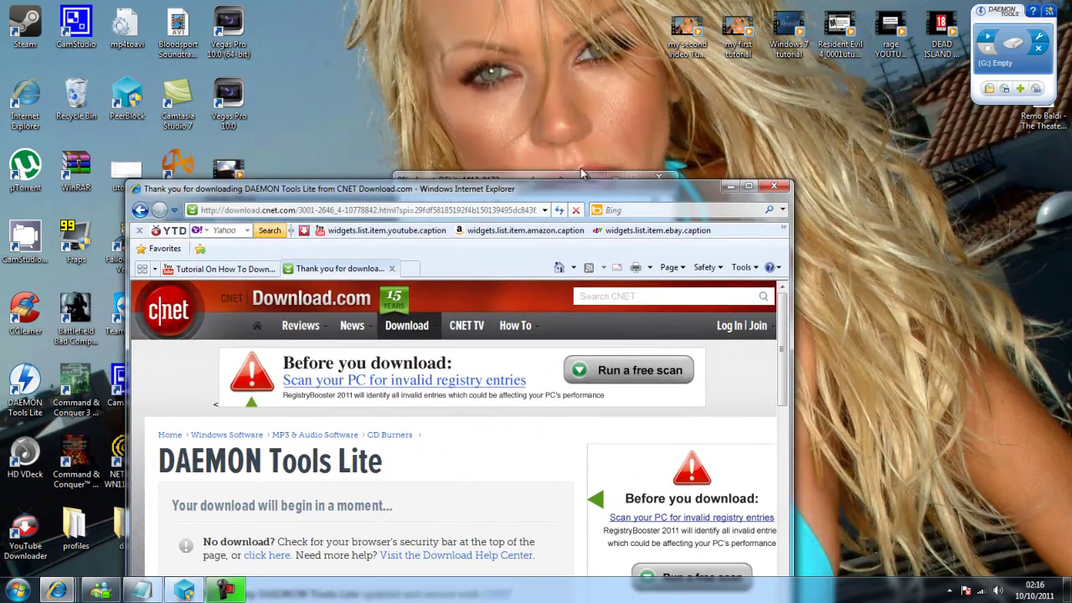
left_click(772, 187)
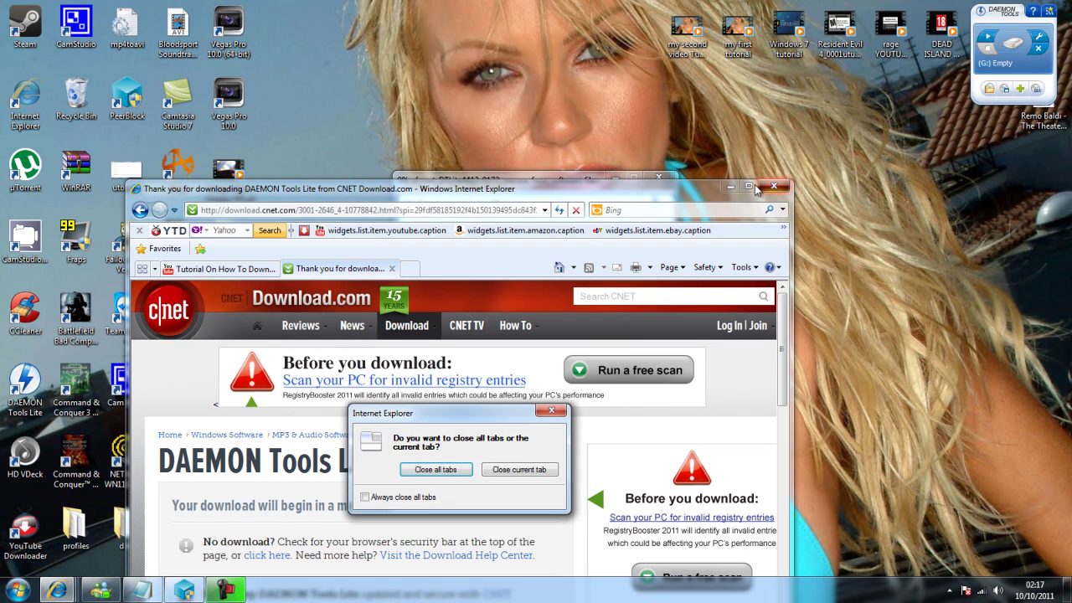
left_click(464, 474)
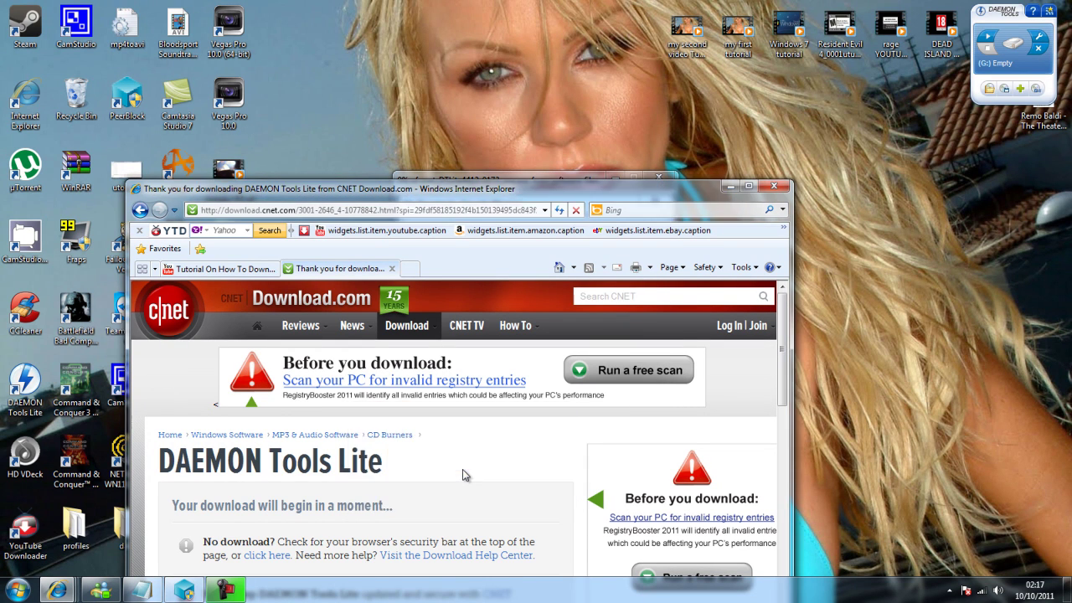
left_click(662, 206)
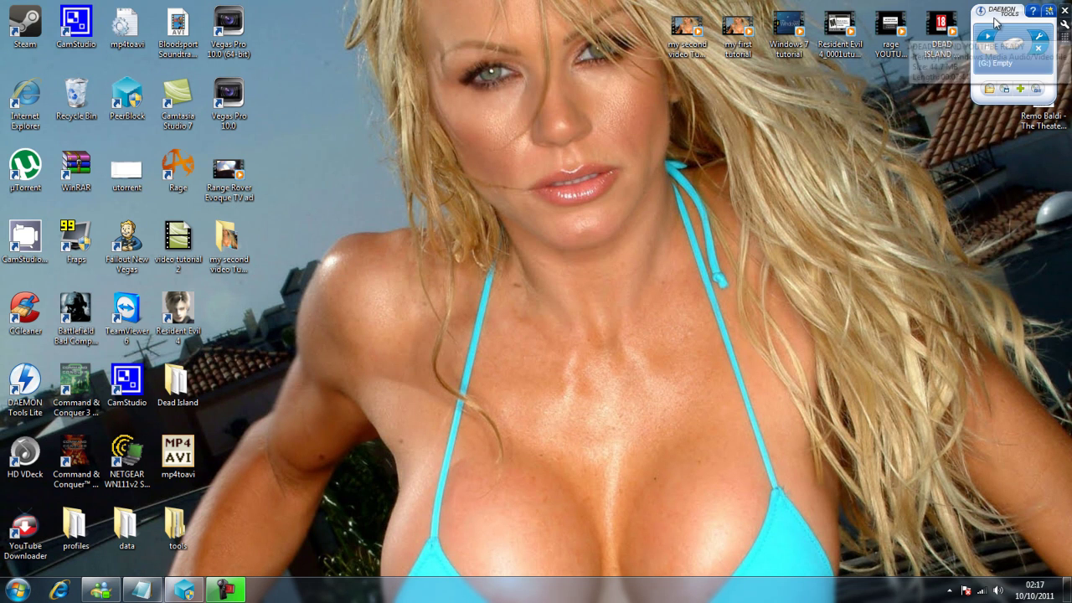
Step: Mount the sr-rage1 disc image in virtual drive (G:) with DAEMON Tools and run Setup.exe from it
left_click_drag(977, 19, 993, 55)
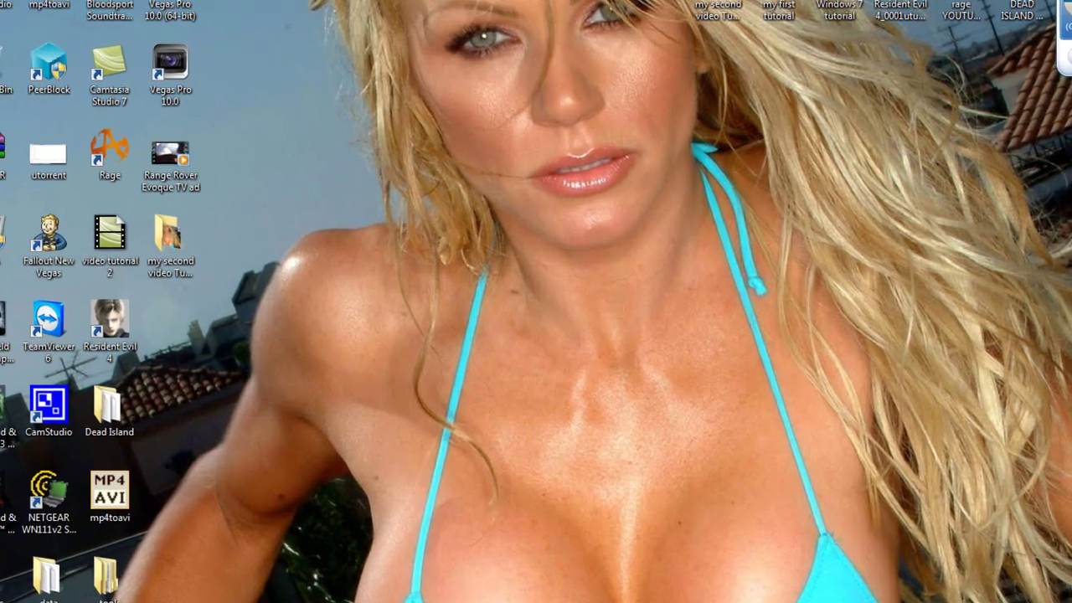
left_click(1014, 52)
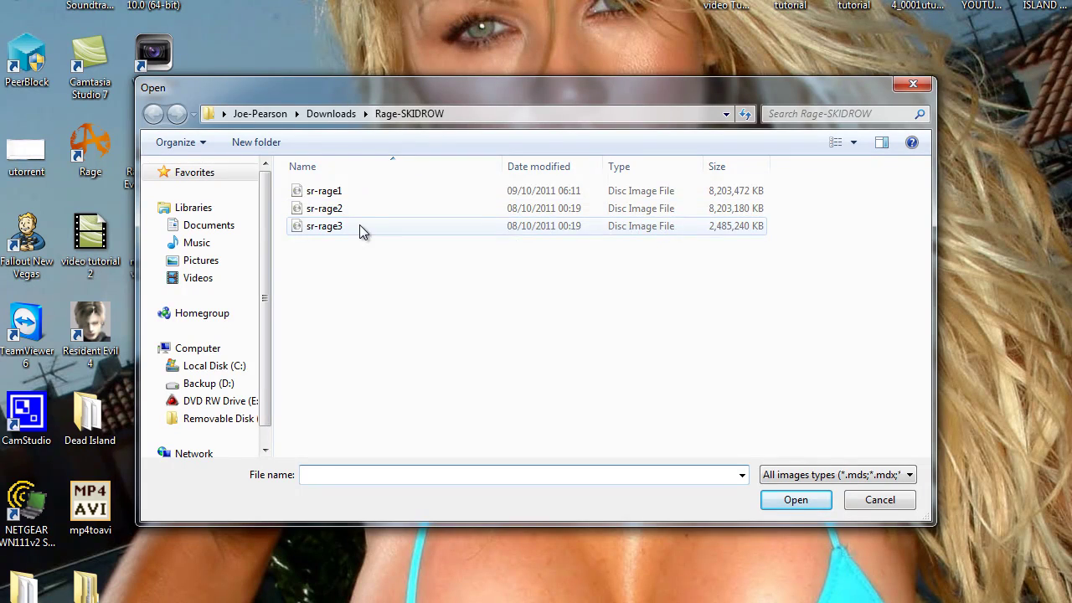
double_click(364, 192)
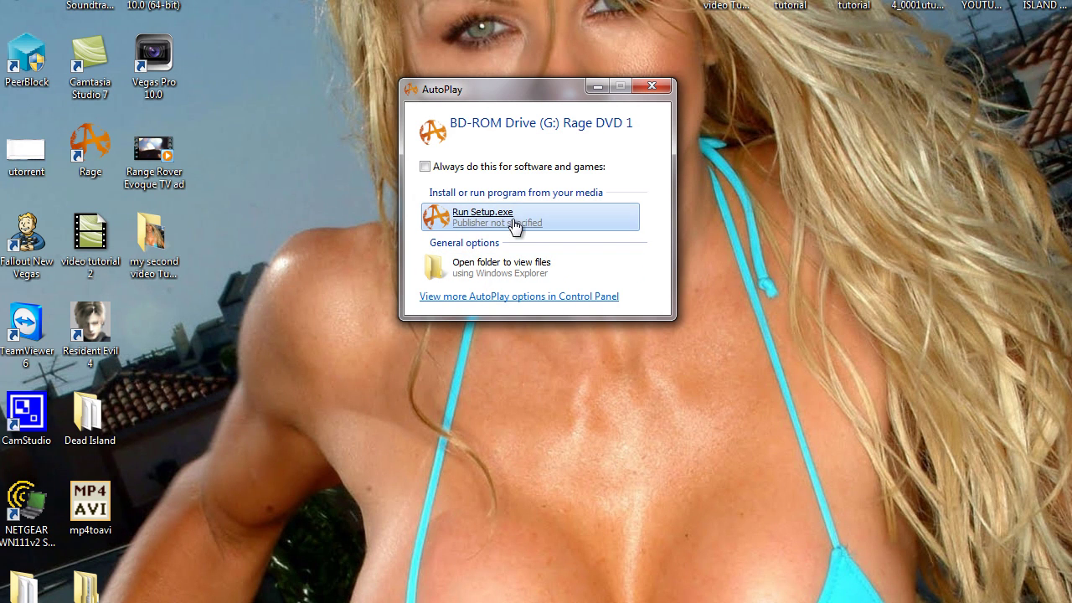
left_click(501, 218)
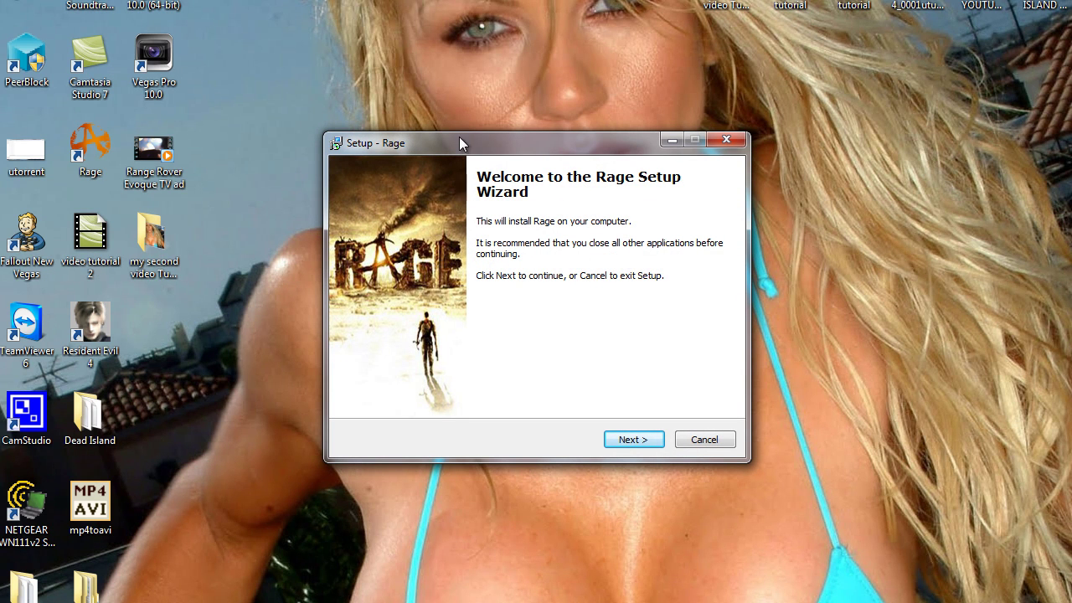
Step: Advance the Rage setup wizard to the destination location page and exit the setup without installing
mouse_move(467, 139)
left_mouse_down()
mouse_move(482, 179)
mouse_move(489, 134)
mouse_move(485, 144)
left_mouse_up()
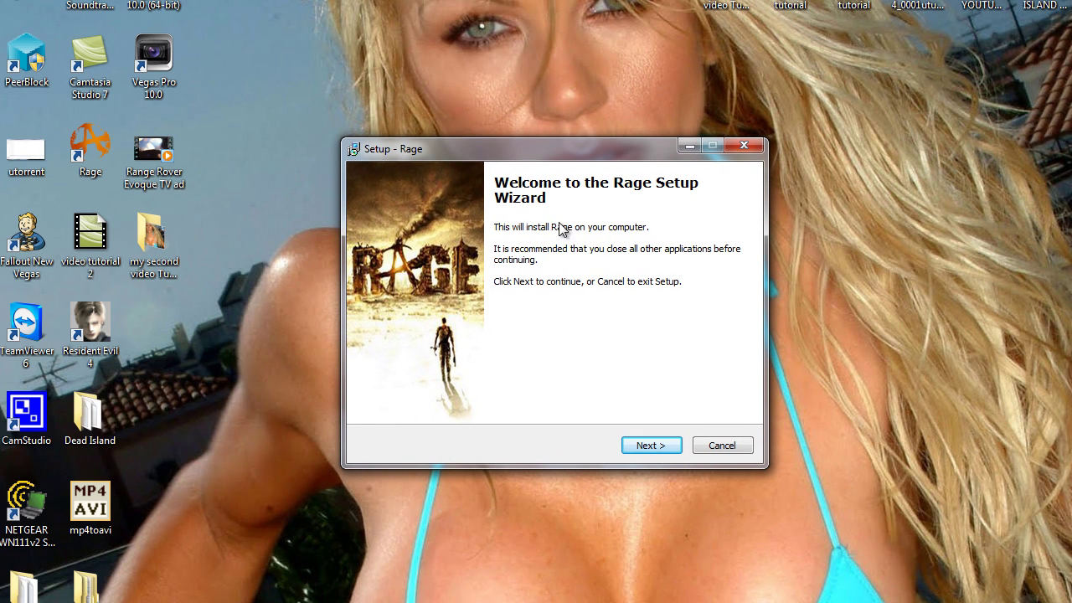
left_click(641, 438)
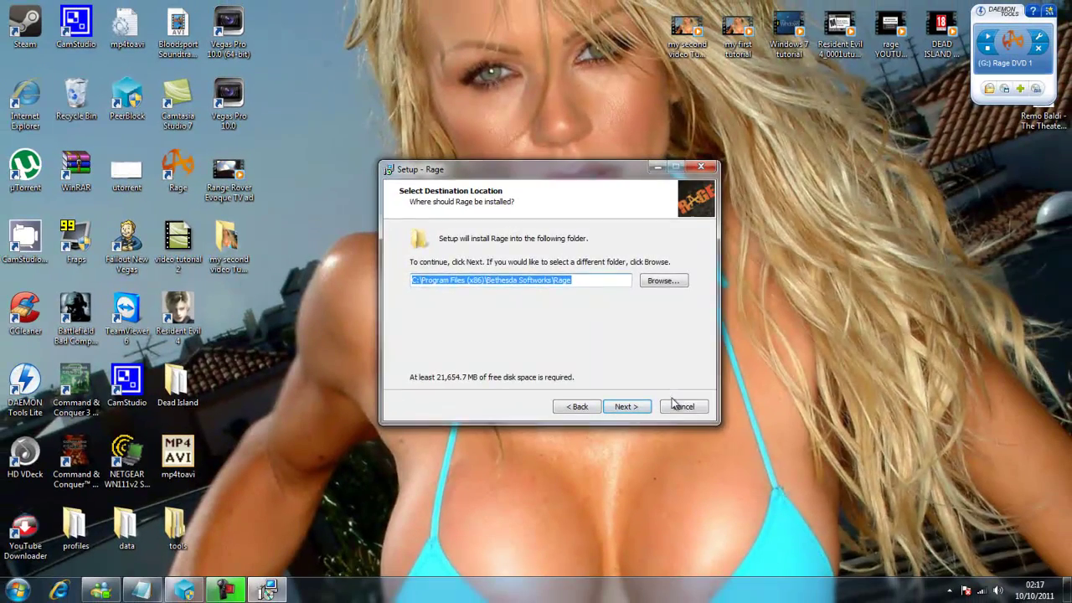
left_click(708, 443)
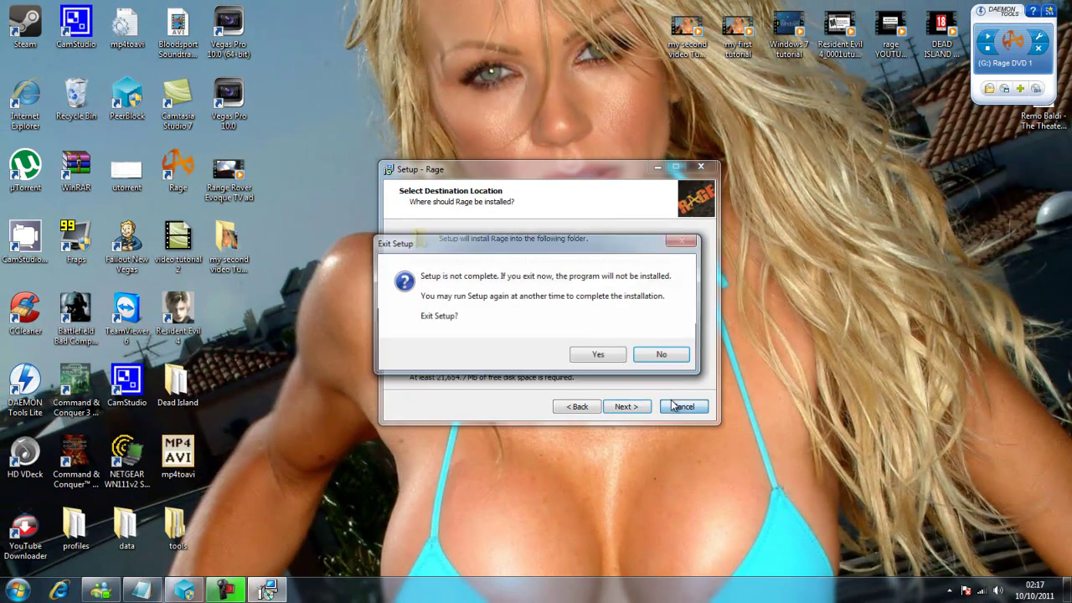
left_click(598, 355)
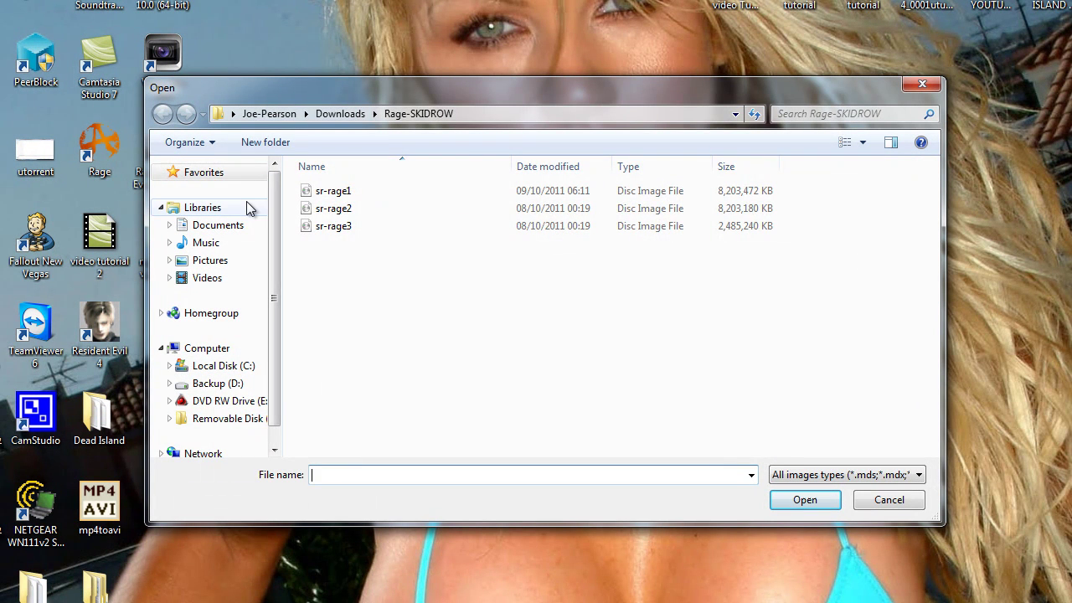
Step: Mount the BL DISC1 image from the BORDERLANDS folder in Downloads in virtual drive (G:)
left_click(203, 173)
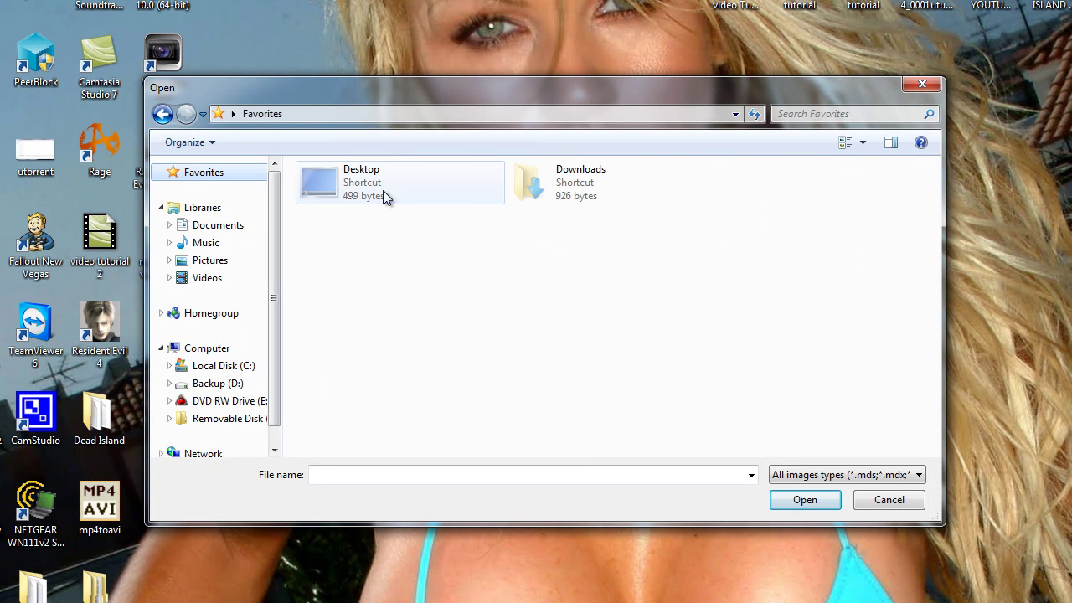
double_click(519, 193)
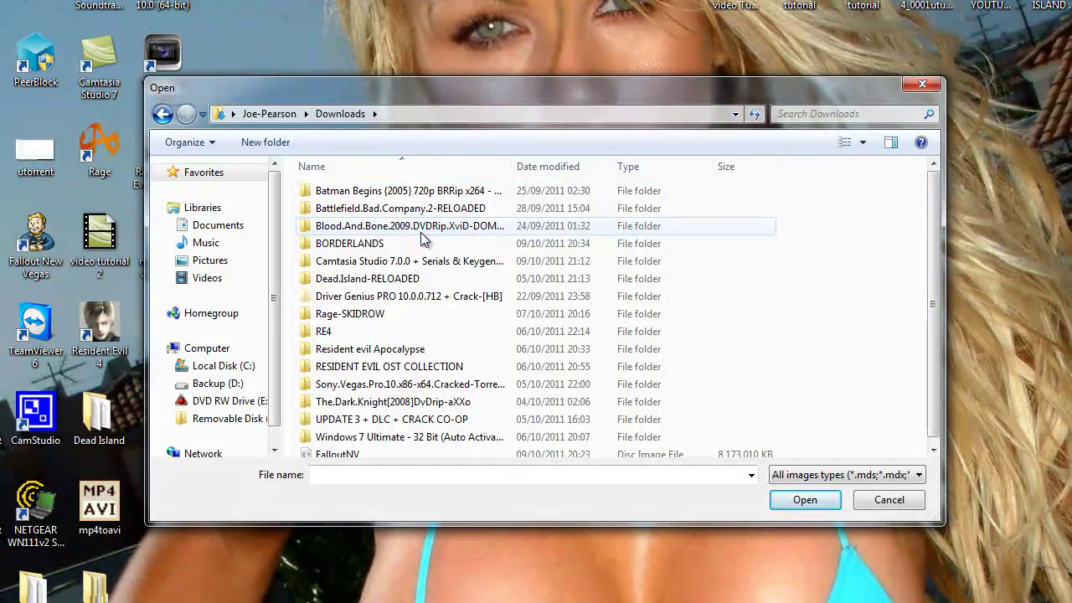
left_click(408, 244)
double_click(409, 243)
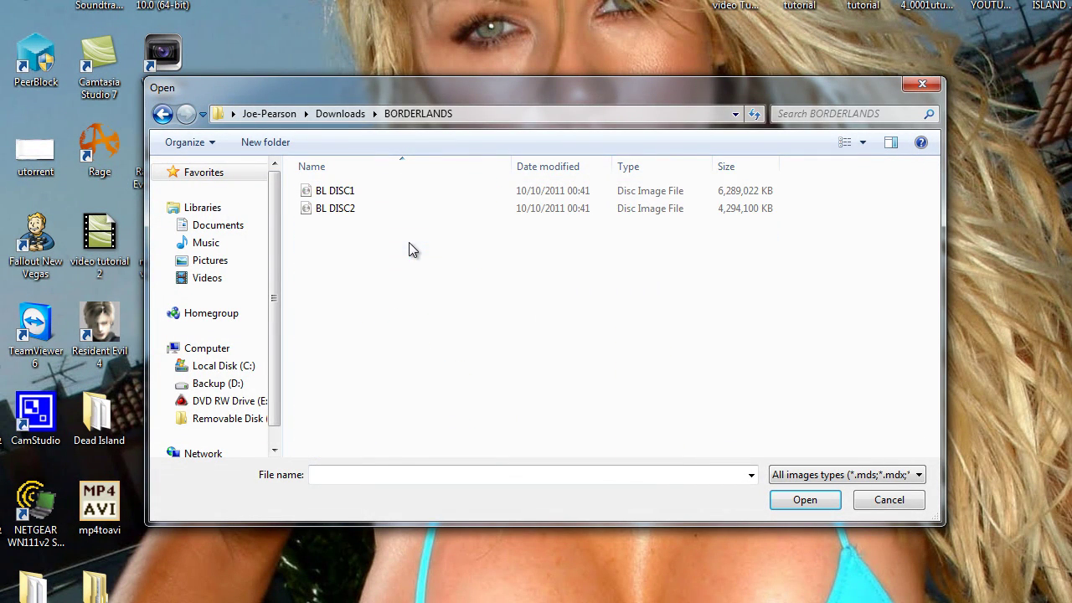
double_click(368, 191)
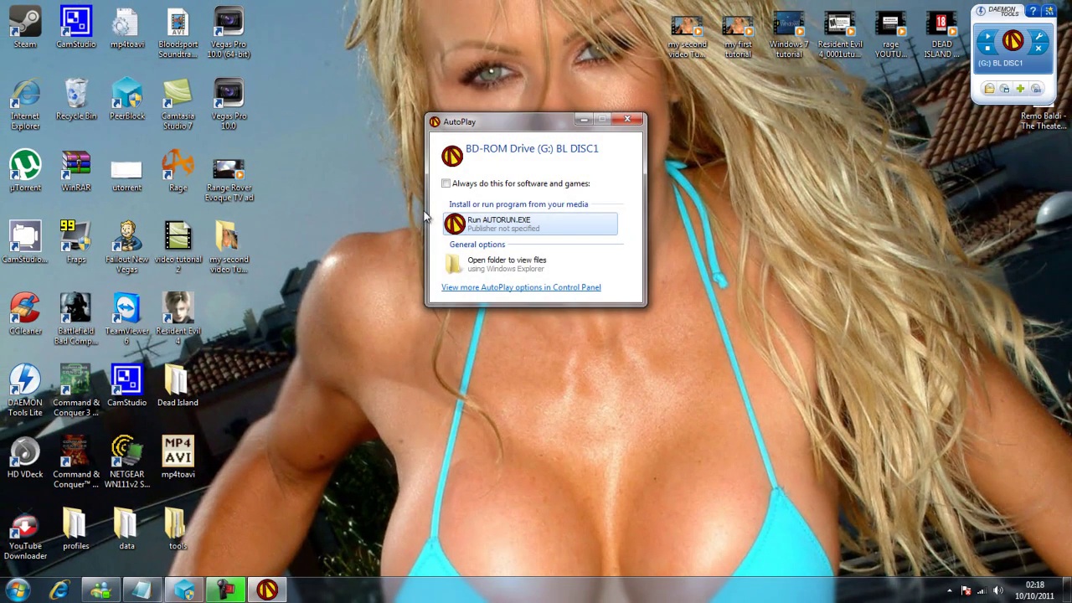
Step: Open the BL DISC1 folder to view the files on the mounted disc, and close its window
left_click(508, 262)
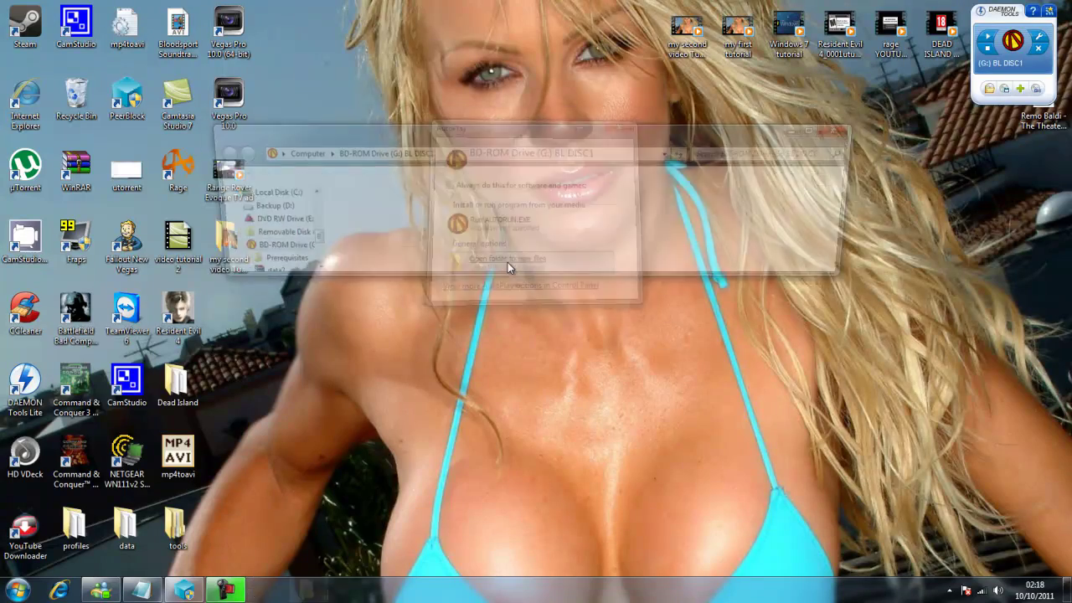
double_click(526, 140)
left_click_drag(108, 77, 508, 327)
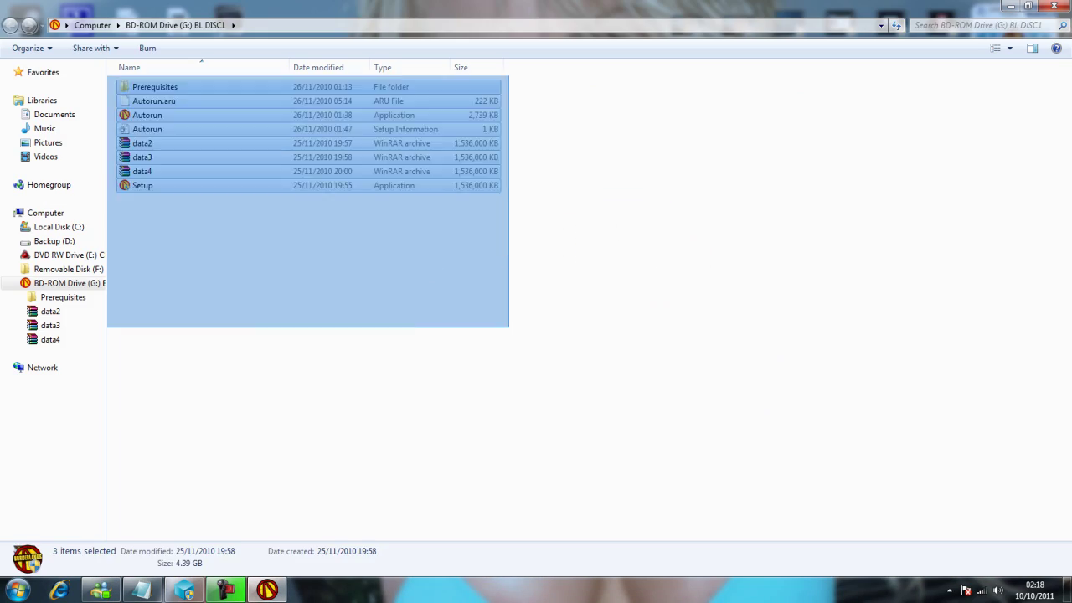
left_click(410, 349)
double_click(461, 7)
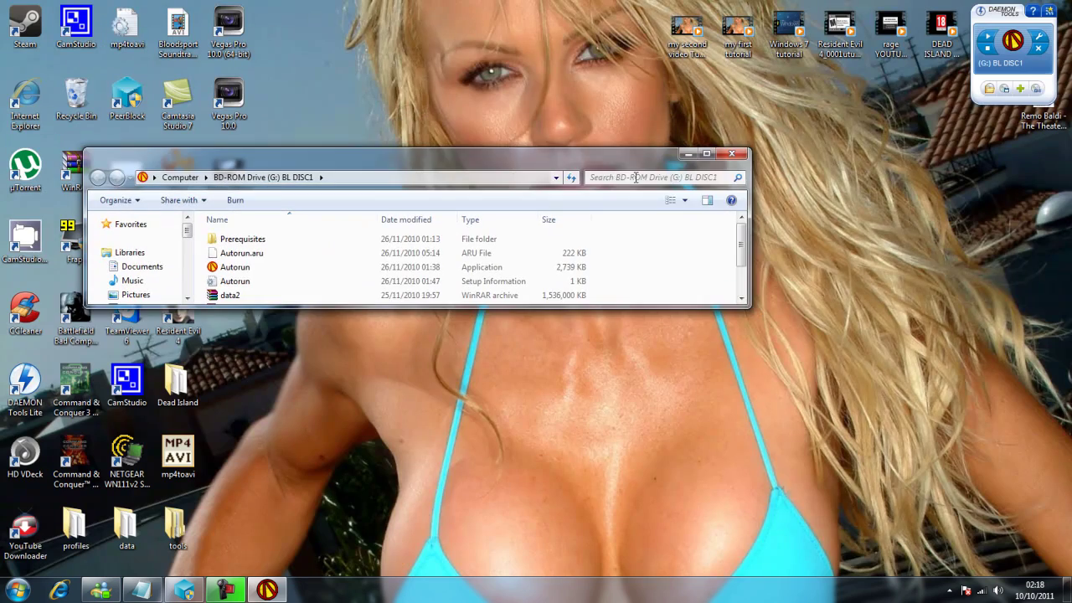
left_click(731, 153)
key("super")
left_click(219, 414)
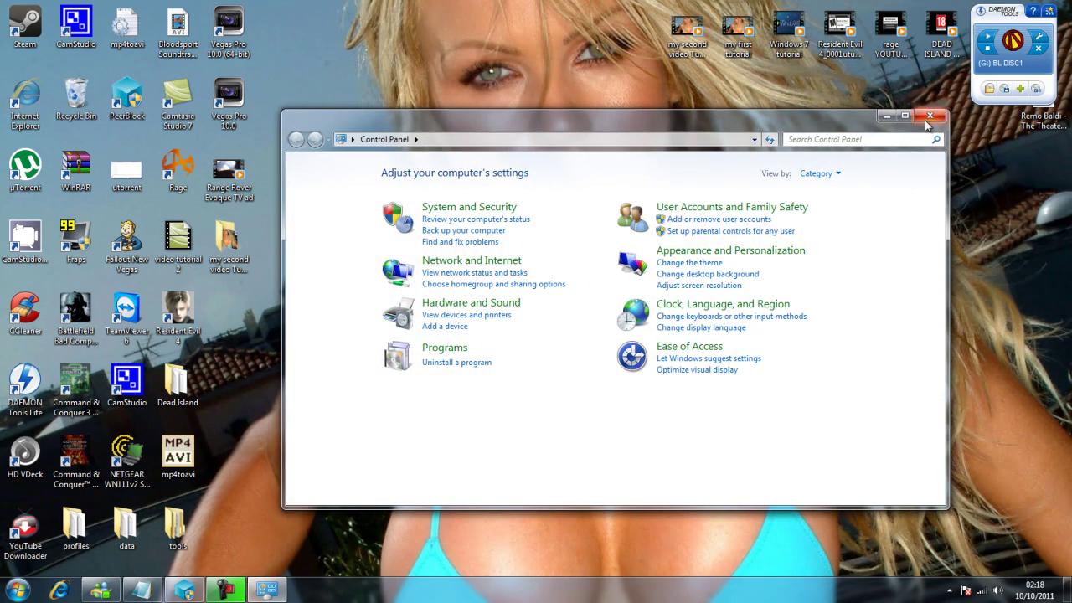
left_click(928, 116)
Step: Open Computer, run the Borderlands disc in BD-ROM Drive (G:) to show its install menu, and close that menu
left_click(17, 590)
left_click(221, 413)
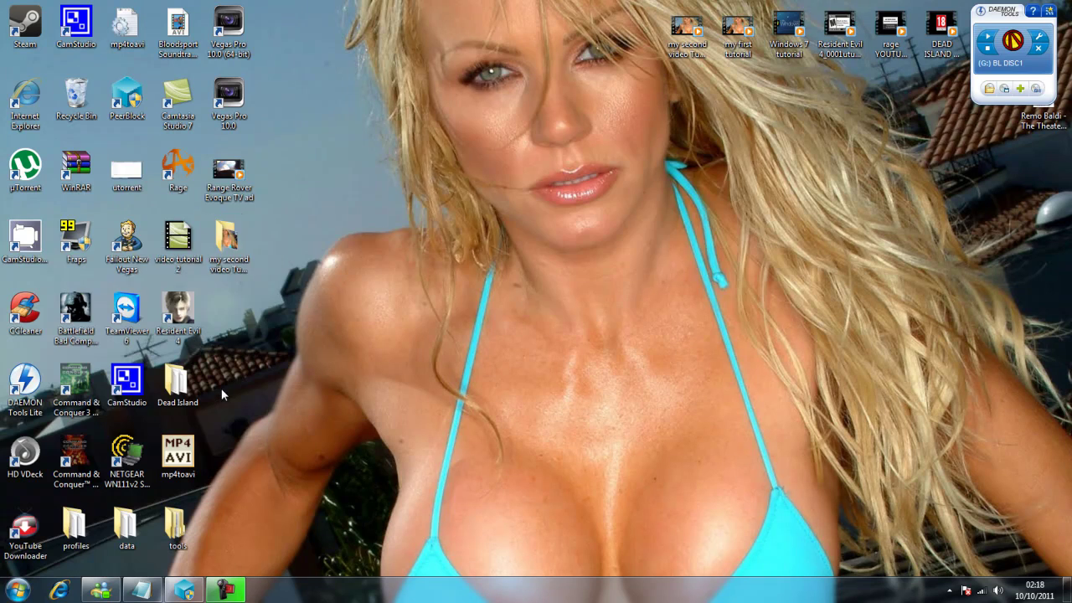
double_click(462, 170)
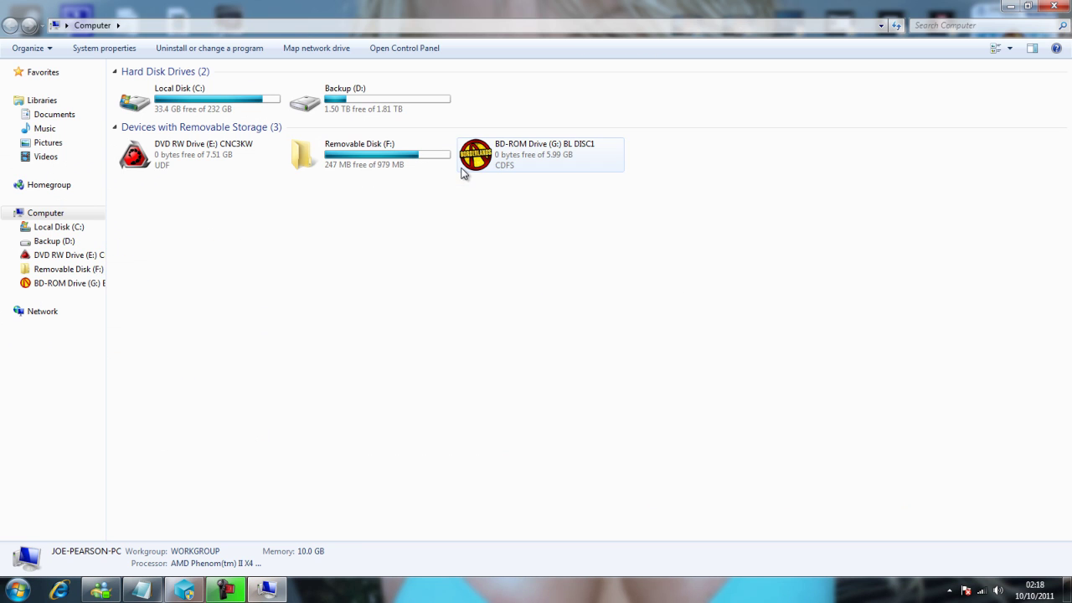
left_click(506, 150)
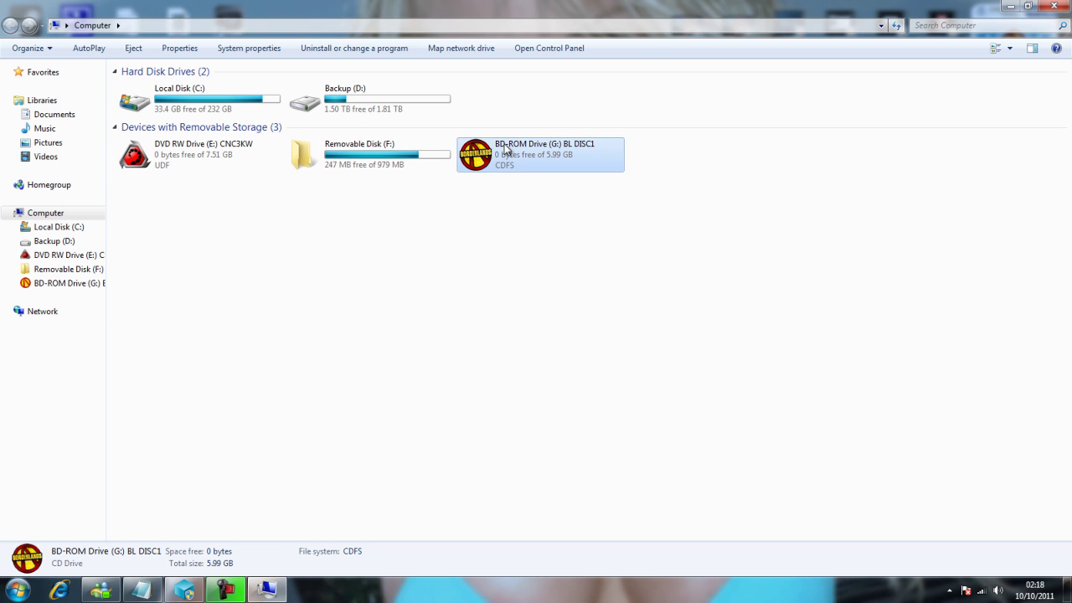
double_click(520, 151)
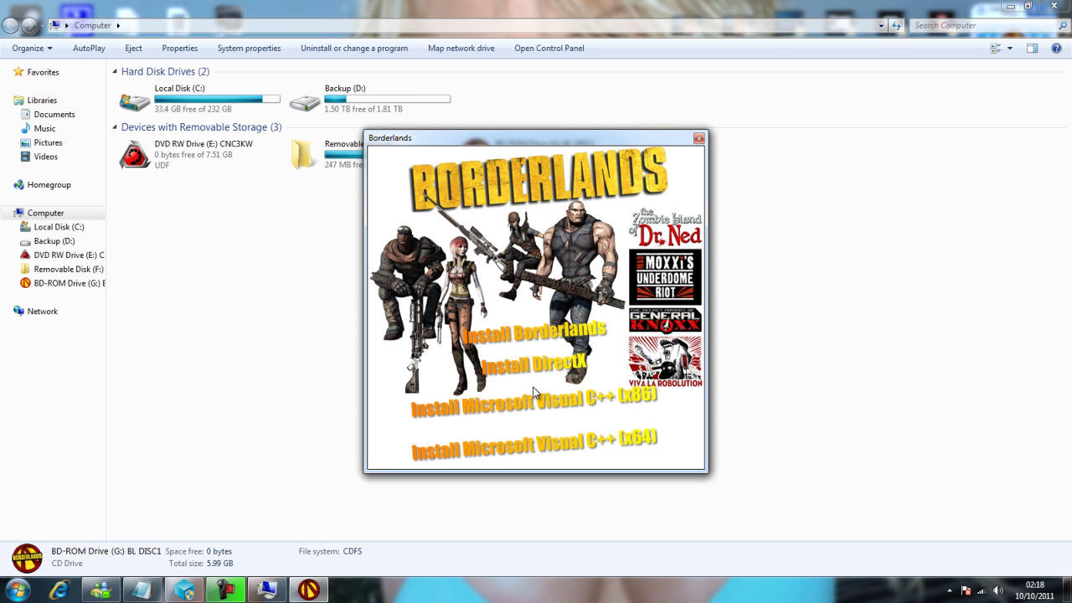
left_click(699, 138)
Step: Open BD-ROM Drive (G:) as a folder instead of running it to view the disc's files, and close the window
right_click(514, 154)
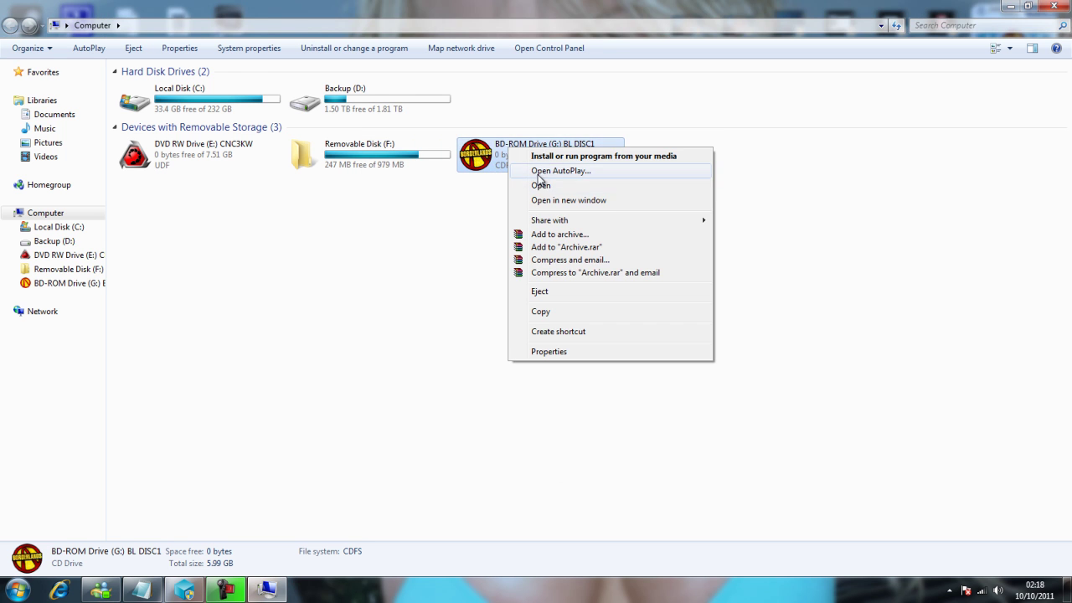
left_click(560, 171)
key("Escape")
right_click(520, 171)
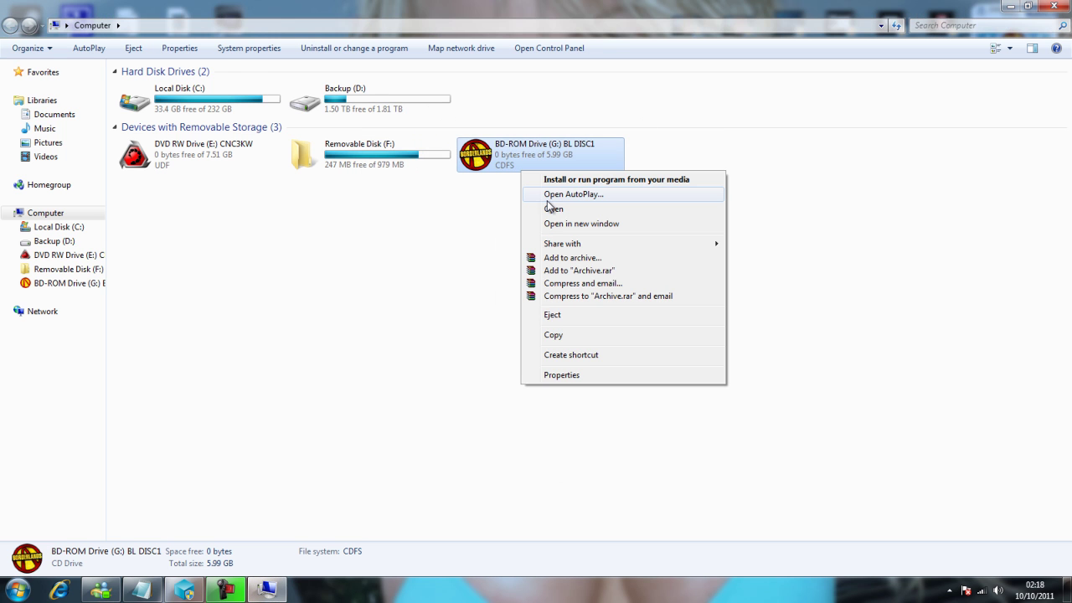
left_click(550, 211)
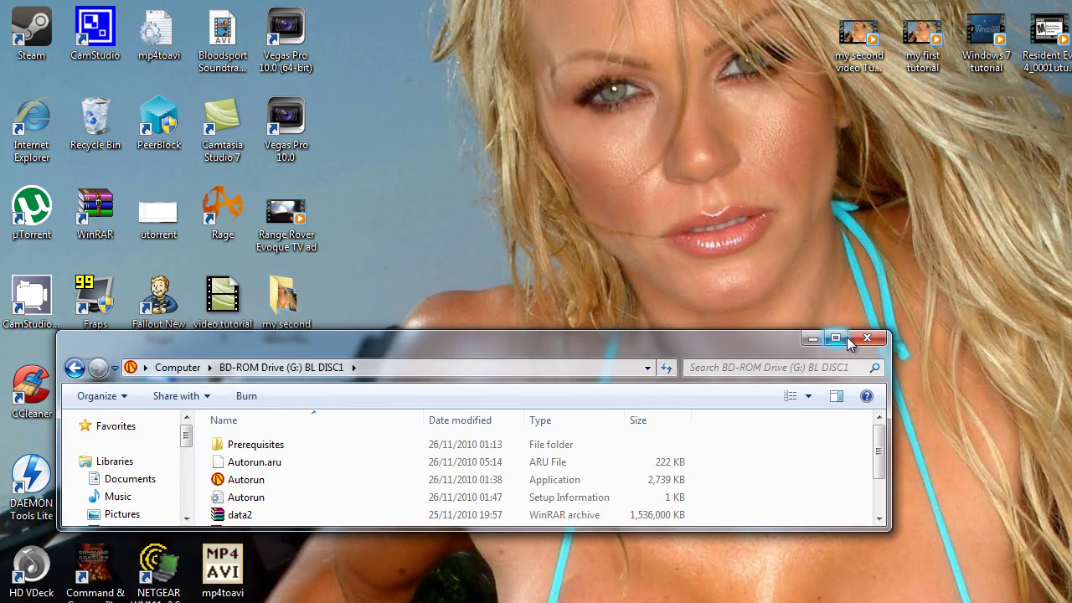
left_click(853, 338)
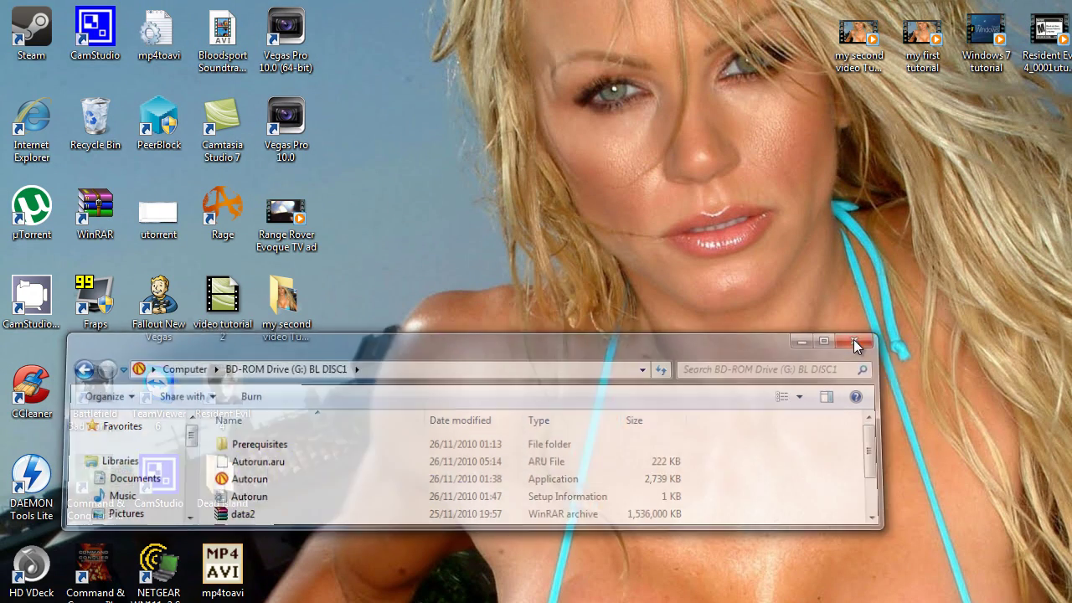